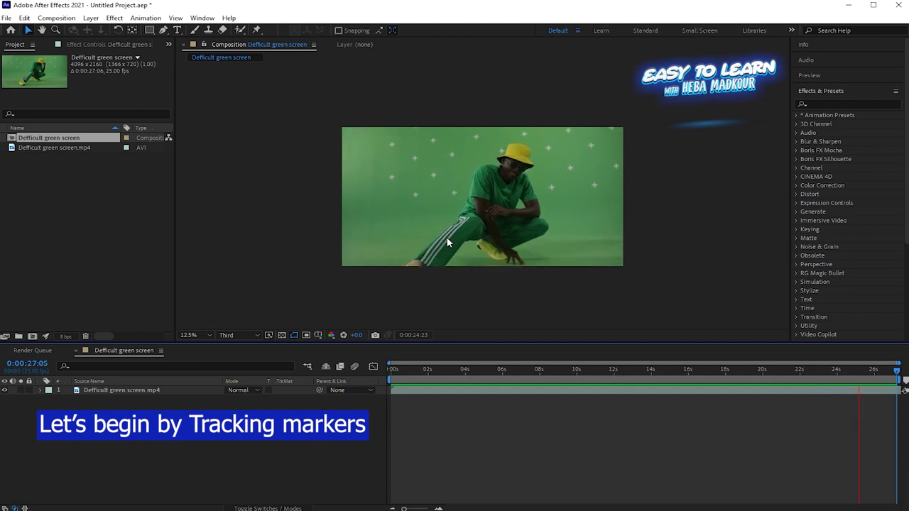
Duplicate the dancer clip and start a Pen mask around the striped trouser leg on the top copy.
click(554, 259)
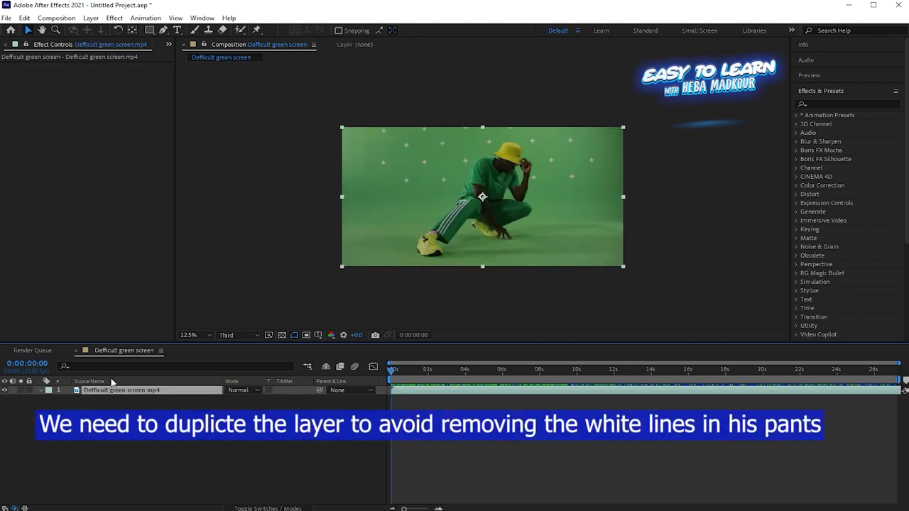
key(ctrl+d)
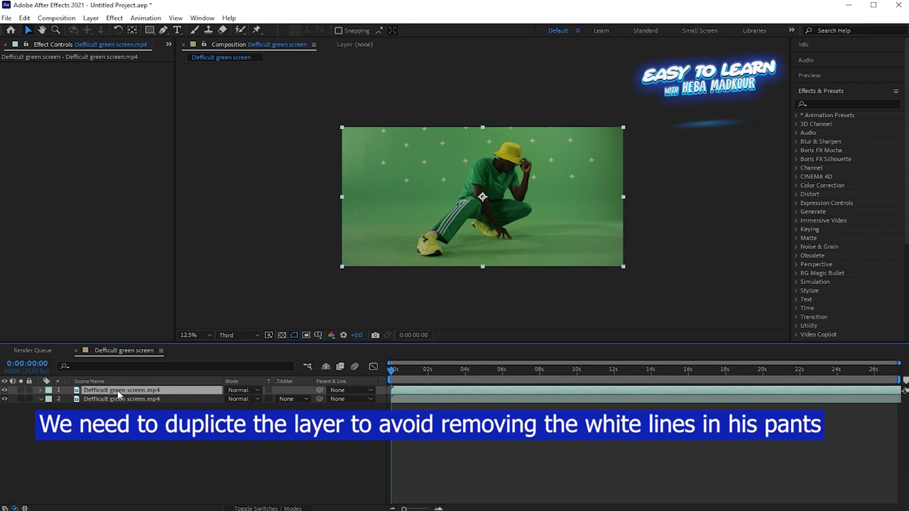
click(163, 31)
click(396, 250)
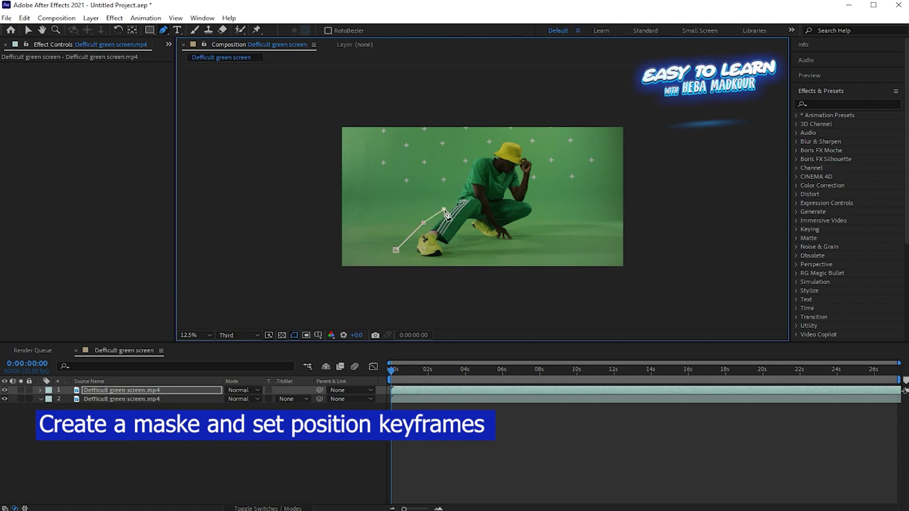
click(495, 196)
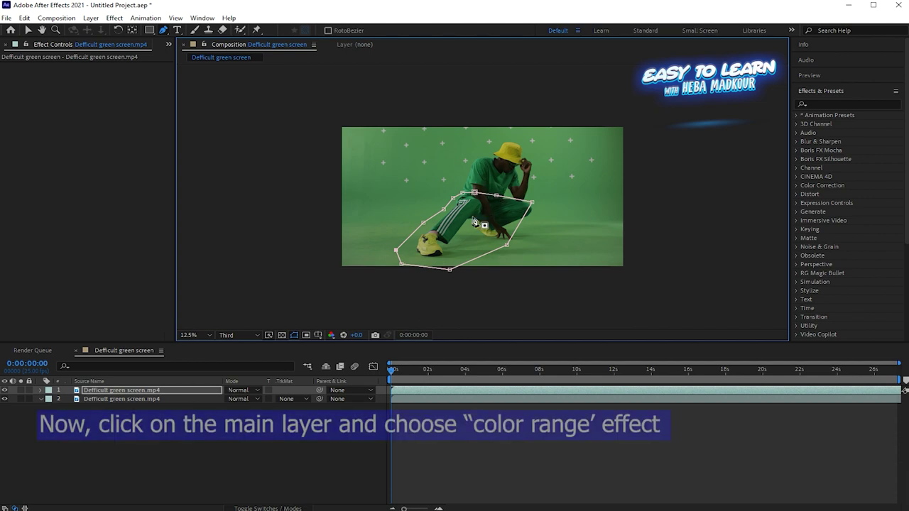
Apply Color Range to the lower layer, sample a white tracking marker, and raise Fuzziness to 44.
click(191, 399)
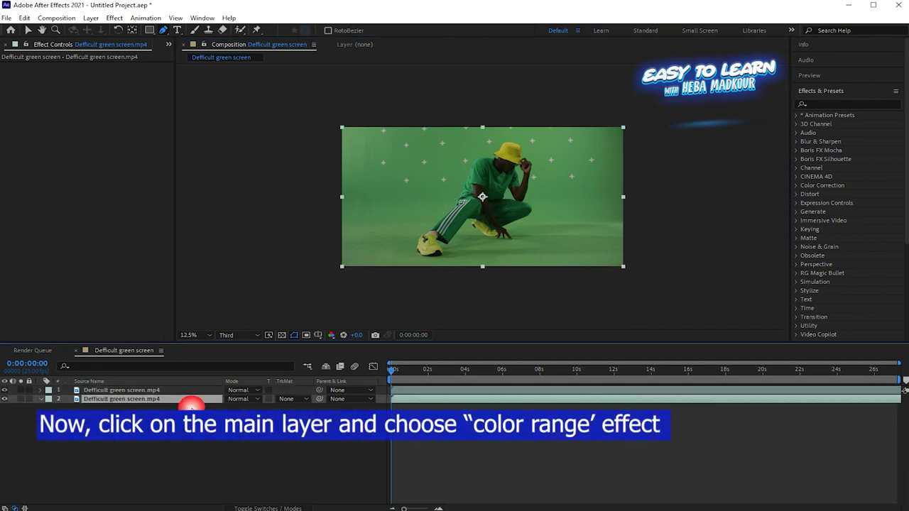
click(117, 20)
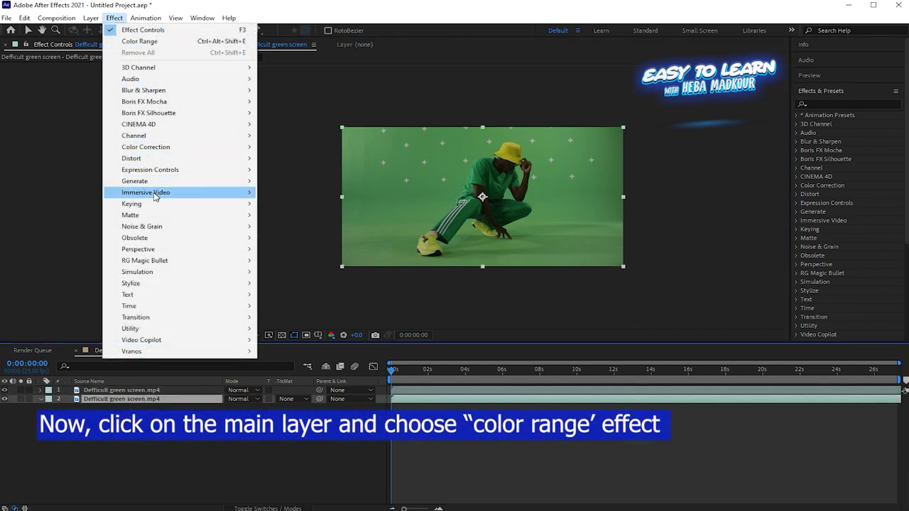
mouse_move(157, 205)
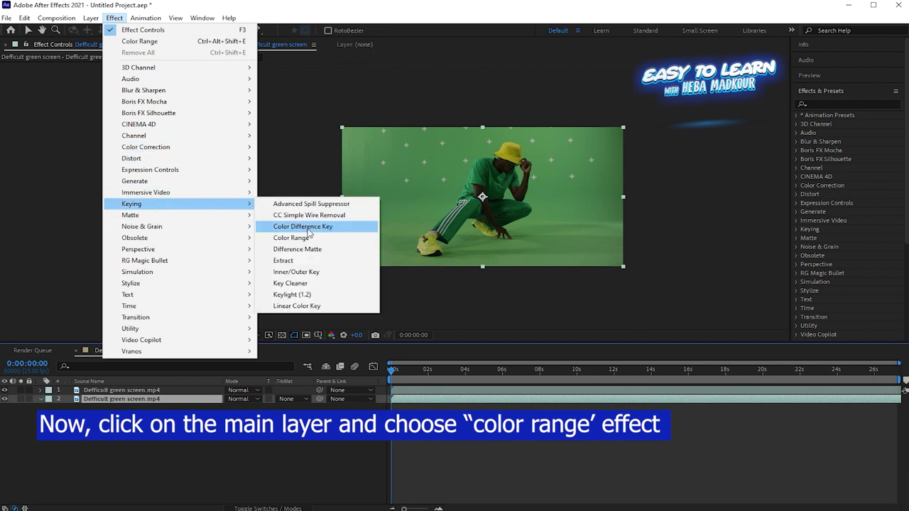
click(298, 238)
click(136, 98)
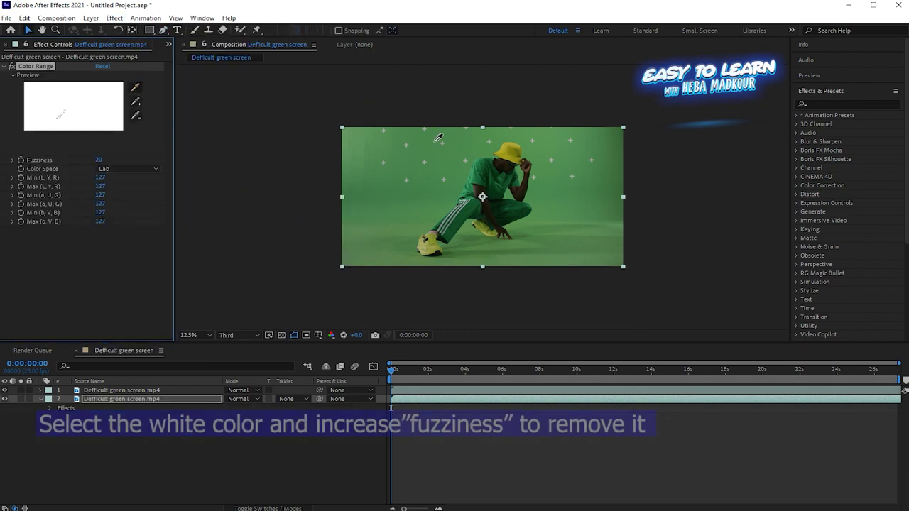
click(424, 163)
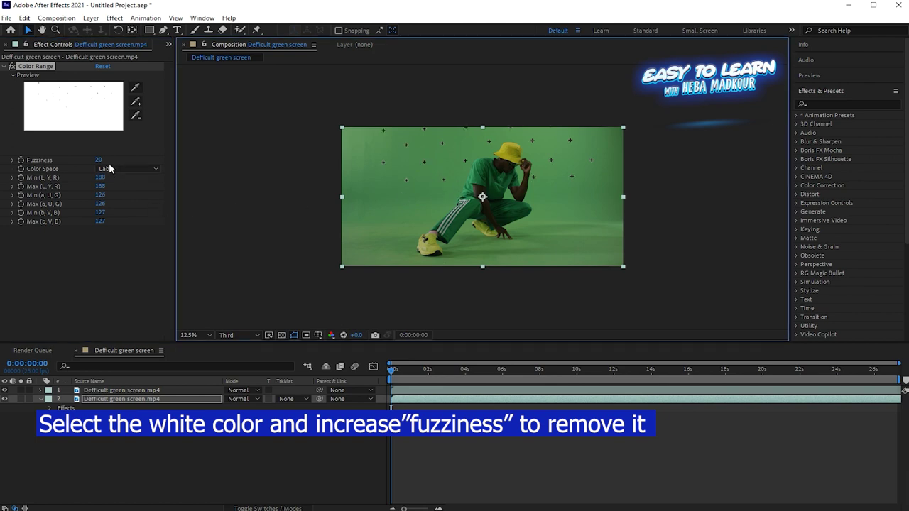
drag(103, 160, 108, 160)
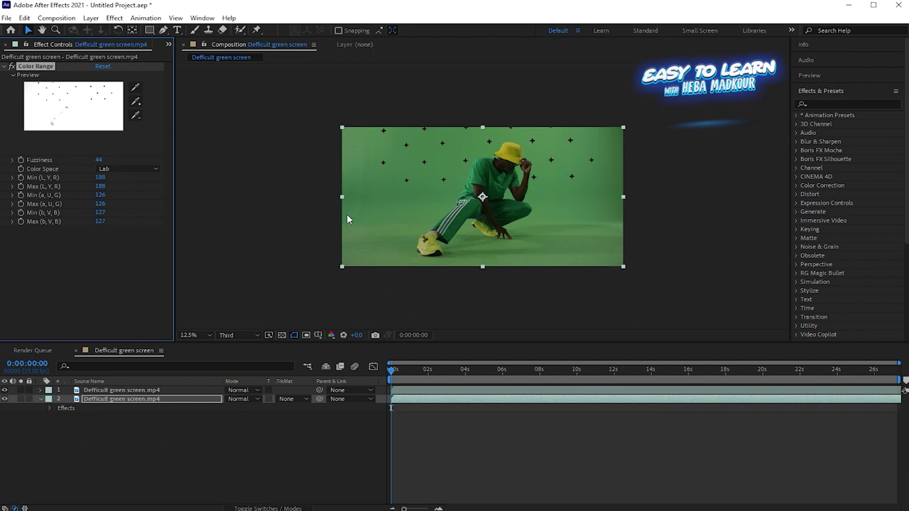
drag(419, 371, 540, 369)
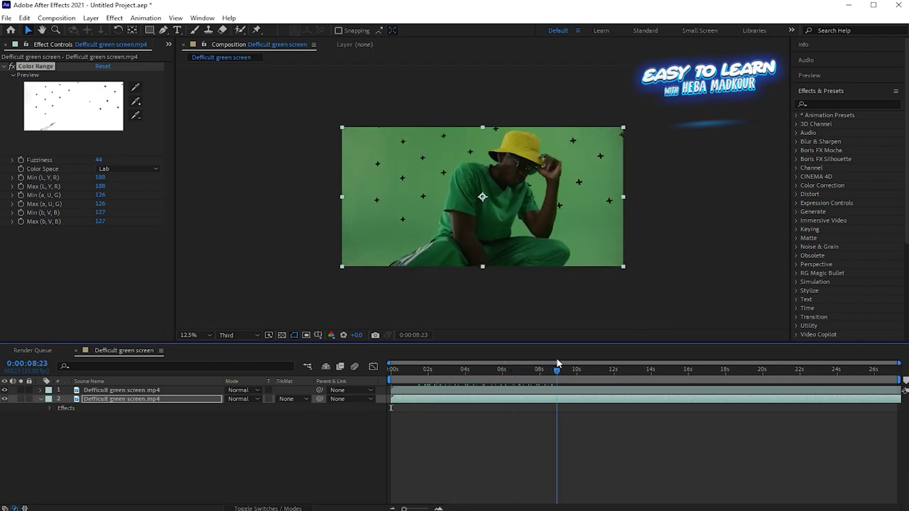
Set a first Mask Path keyframe near 5 s on the top layer and realign the mask at 7:20.
click(111, 391)
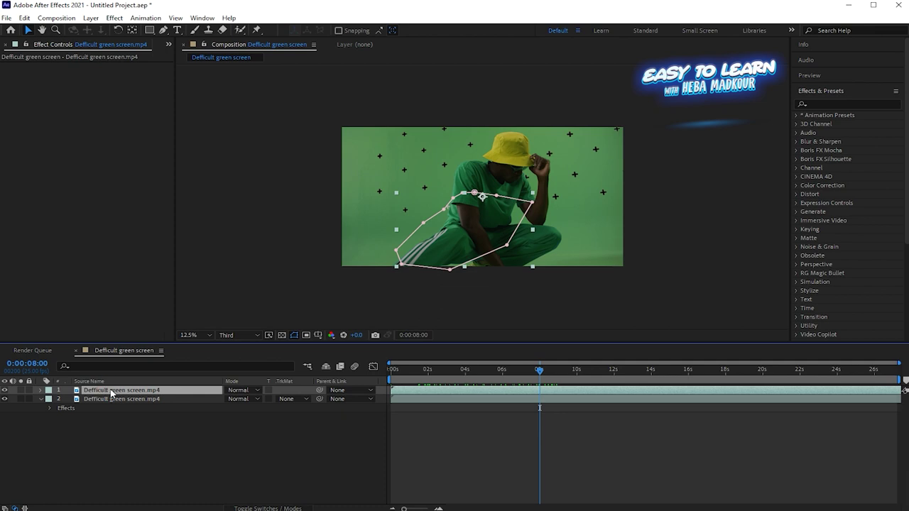
key(m)
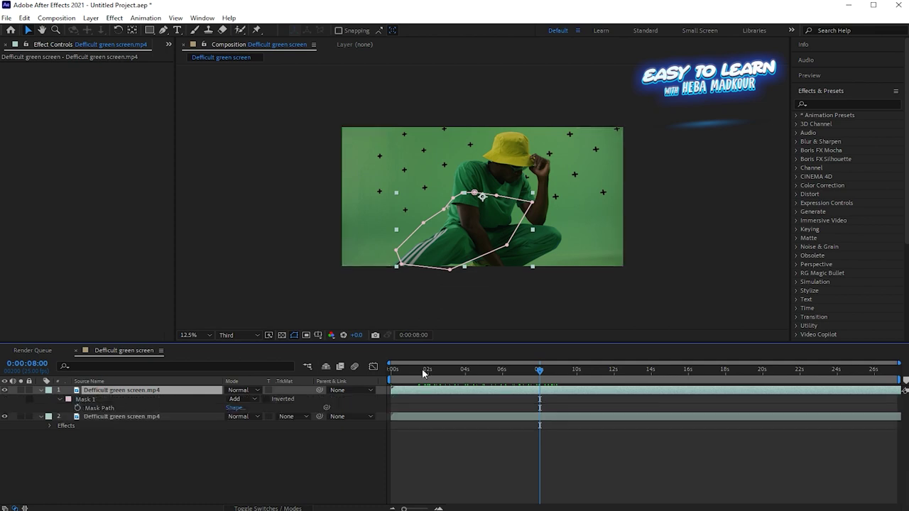
drag(519, 375, 495, 383)
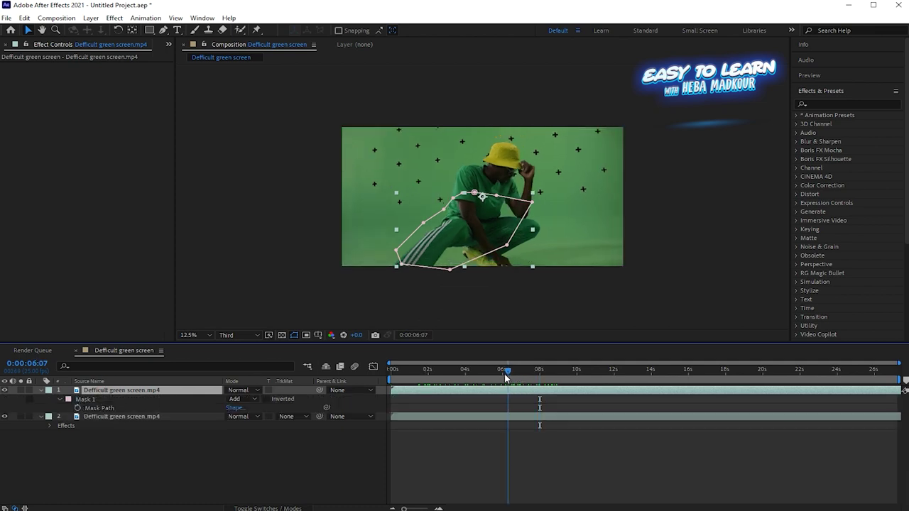
click(77, 407)
drag(493, 370, 535, 369)
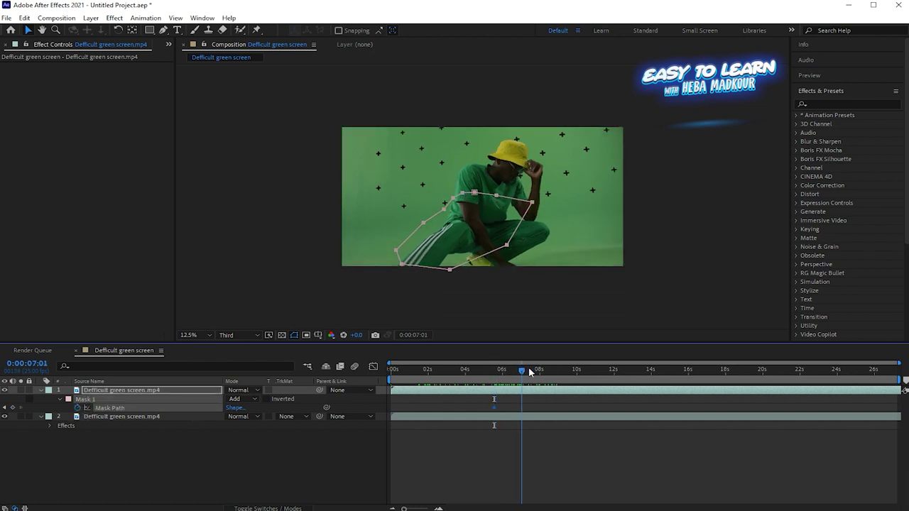
drag(423, 223, 426, 235)
drag(456, 201, 443, 223)
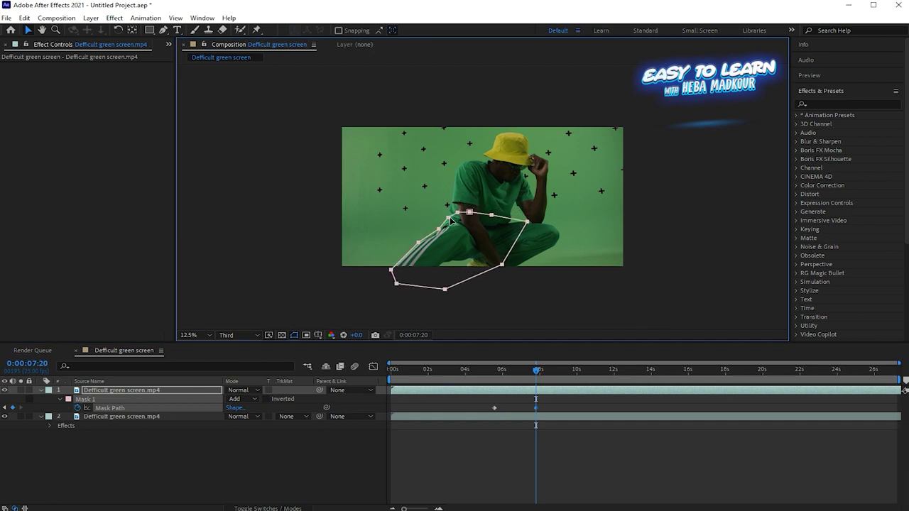
Realign the leg mask at 9:13, 11:17 and around 20 seconds.
drag(537, 375, 568, 375)
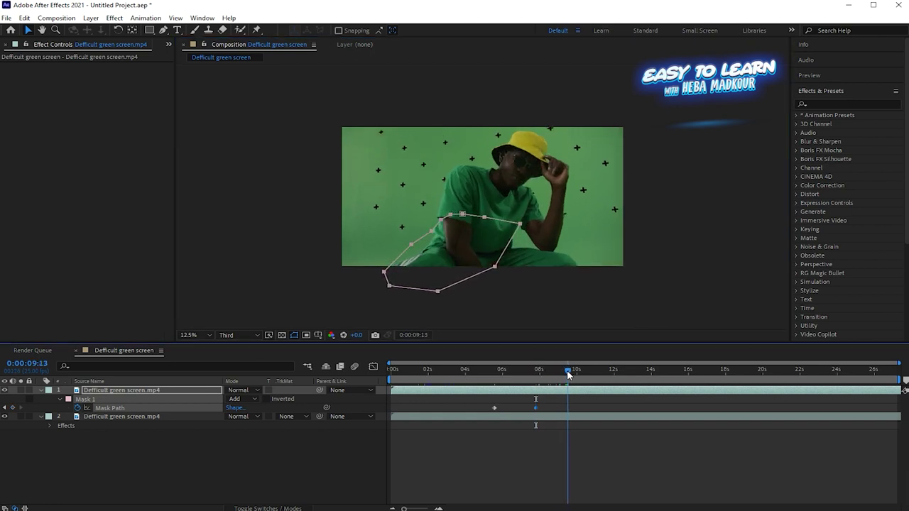
drag(440, 223, 411, 251)
drag(568, 375, 608, 375)
drag(440, 244, 428, 284)
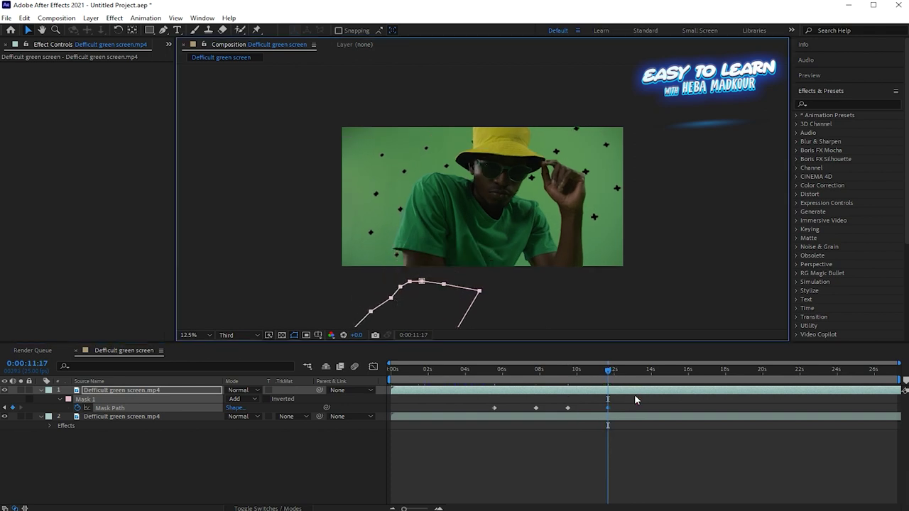
drag(621, 372, 807, 370)
click(19, 408)
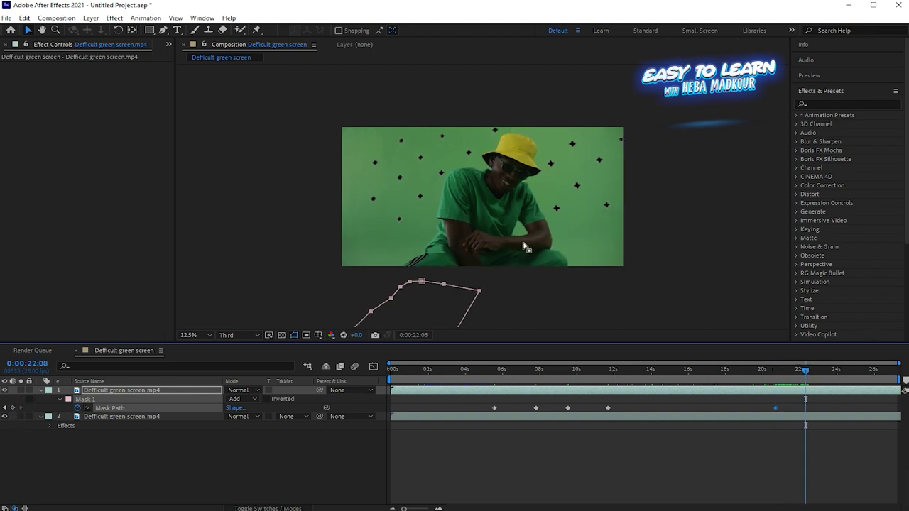
drag(423, 282, 449, 231)
Realign the leg mask at 24:15 and 26:18, then scrub back to review earlier frames.
drag(807, 369, 848, 369)
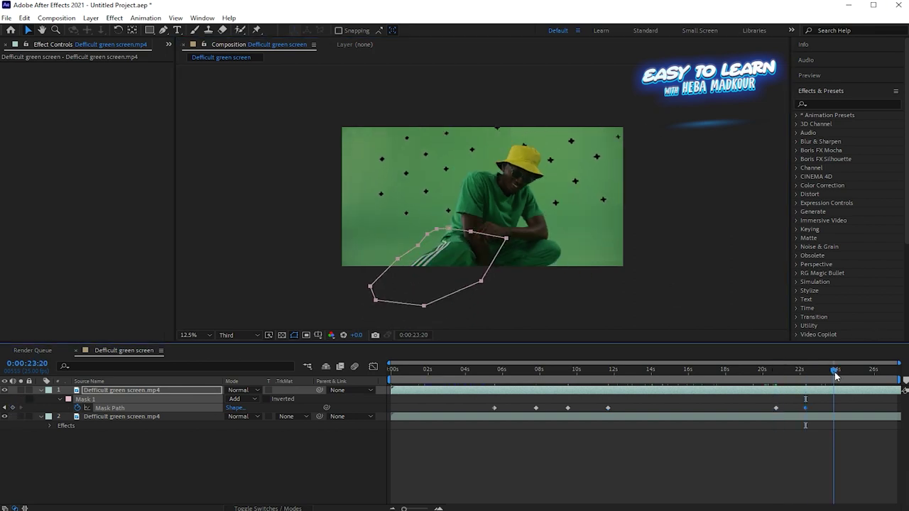
click(747, 390)
drag(455, 233, 469, 215)
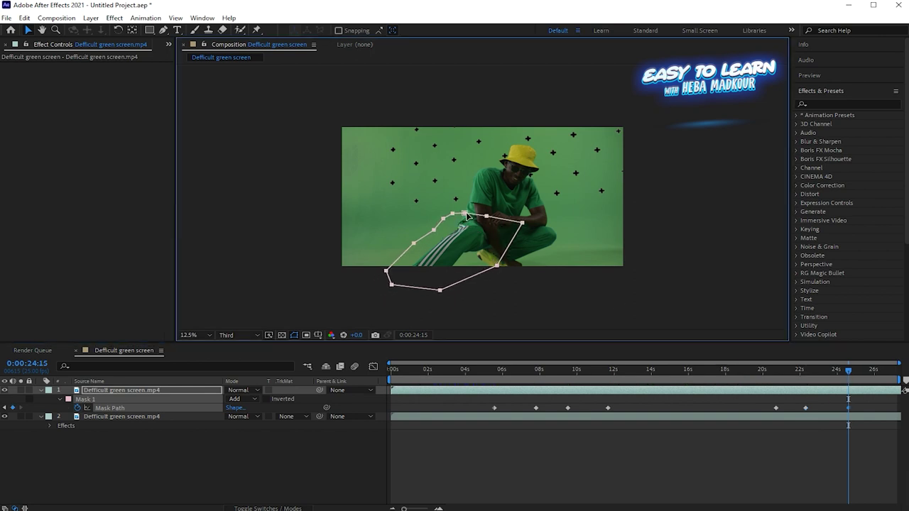
drag(849, 371, 891, 367)
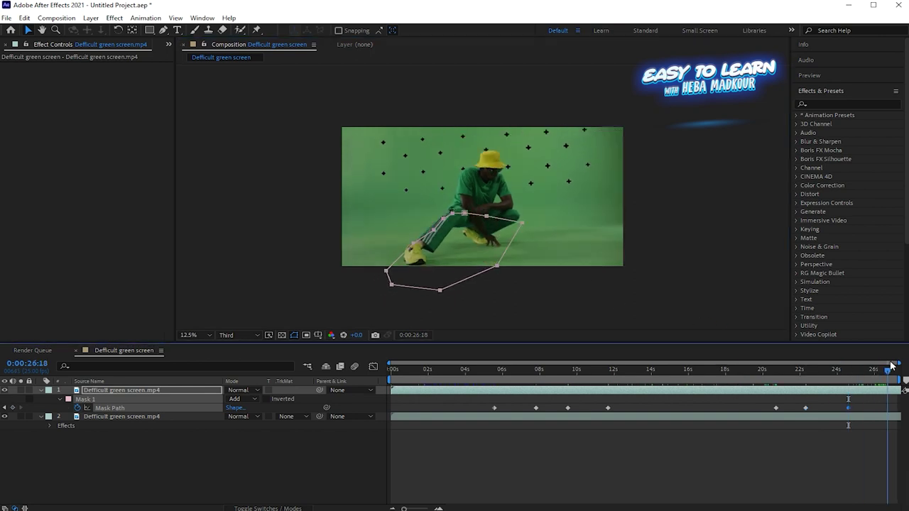
drag(463, 214, 461, 204)
mouse_move(894, 381)
mouse_down()
mouse_move(484, 395)
mouse_move(654, 381)
mouse_move(545, 379)
mouse_up()
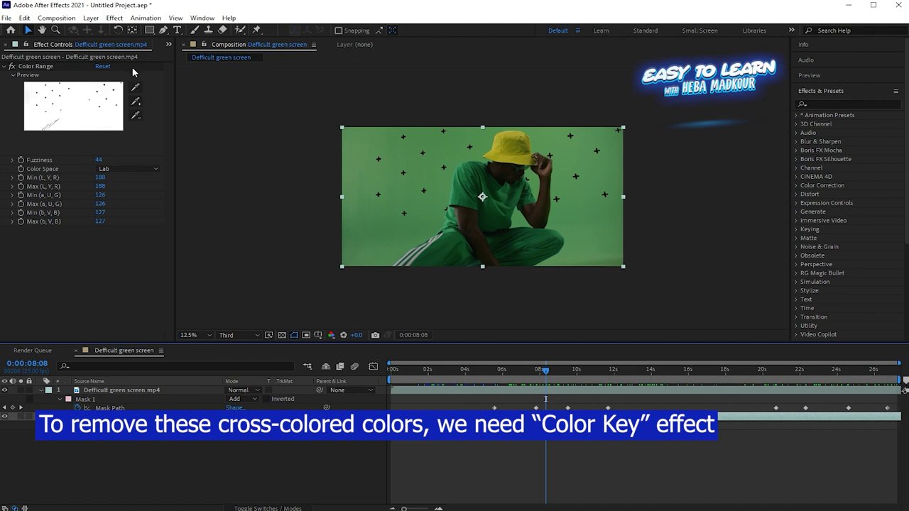
Add a Color Key sampling the background green at tolerance 23, then duplicate it as Color Key 2.
click(115, 18)
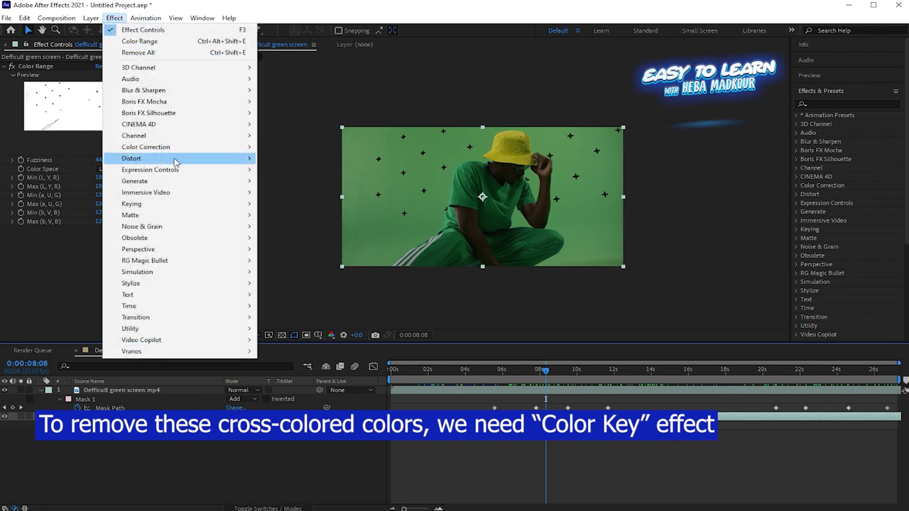
mouse_move(178, 237)
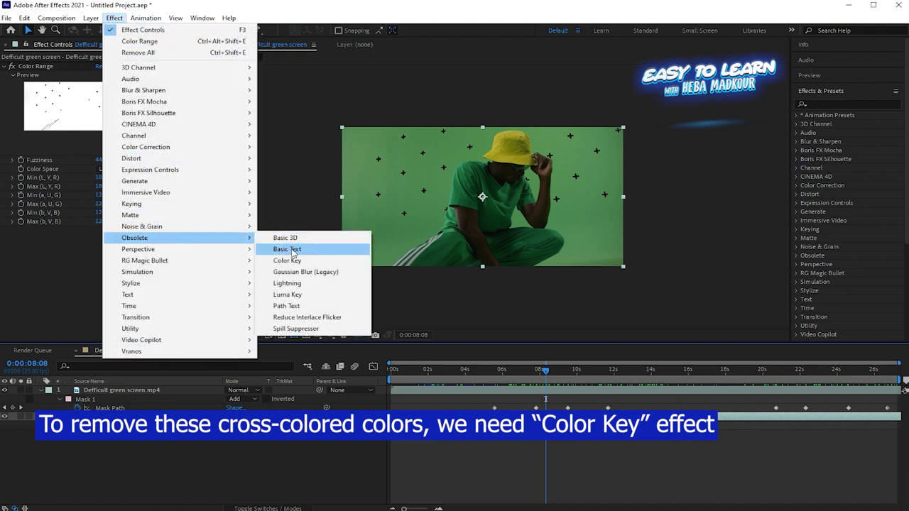
click(325, 263)
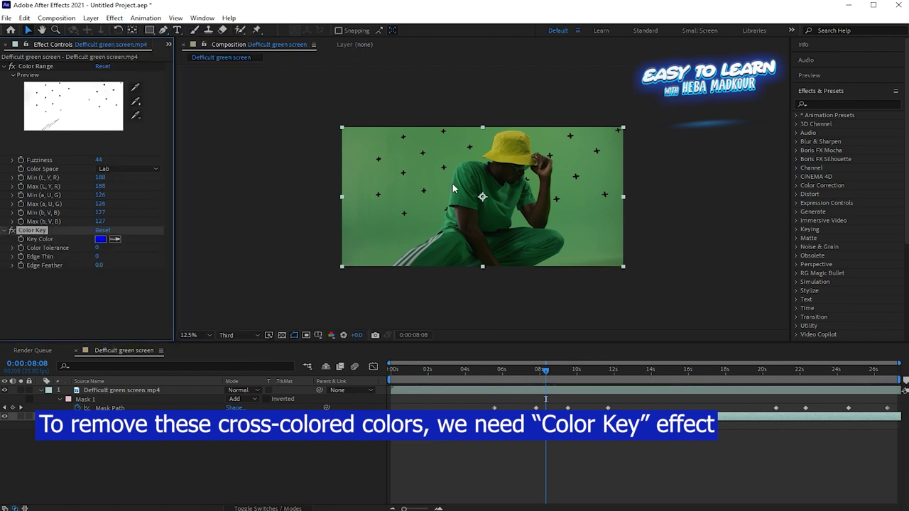
click(115, 238)
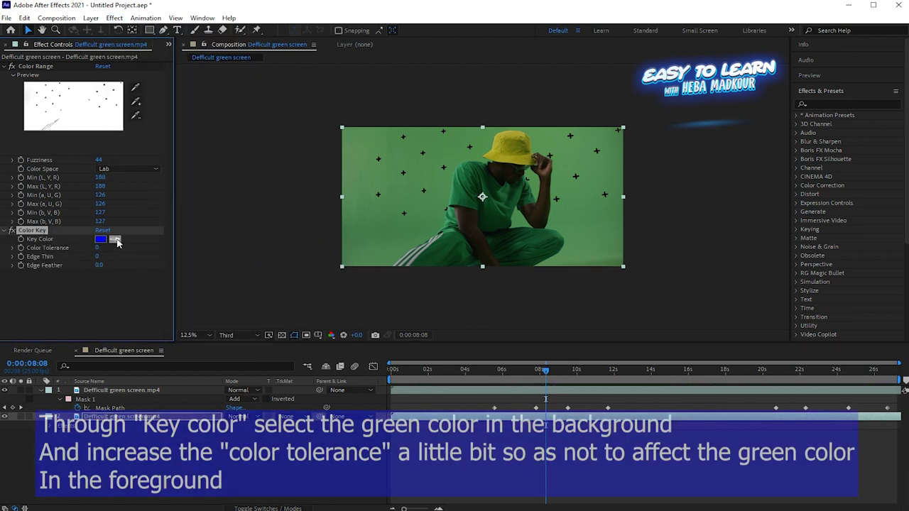
click(442, 195)
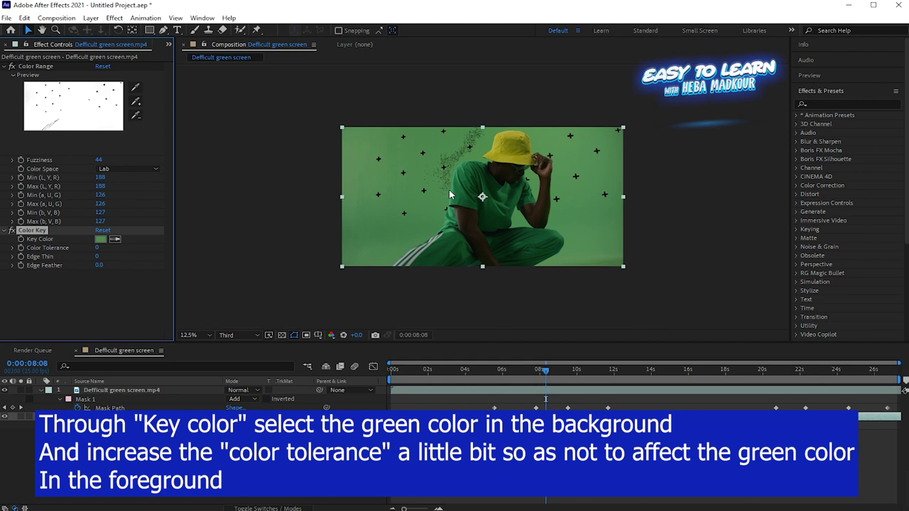
drag(107, 247, 114, 245)
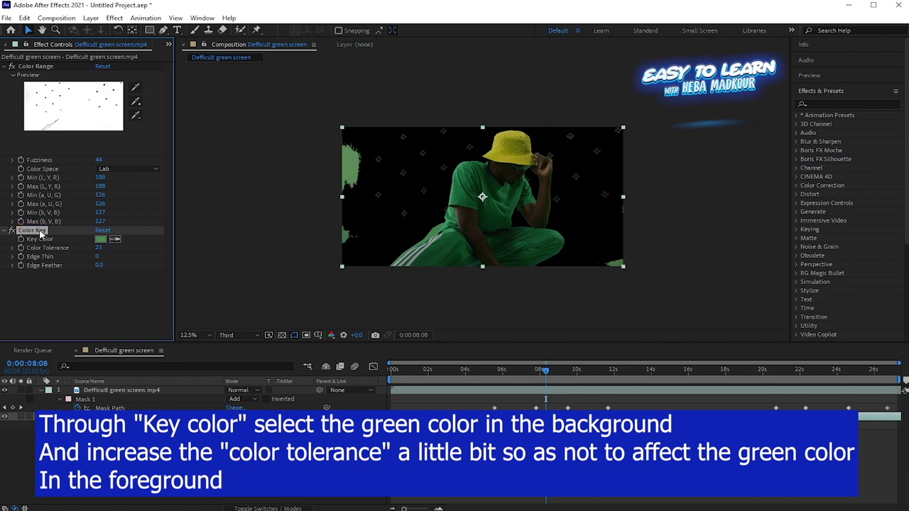
key(ctrl+d)
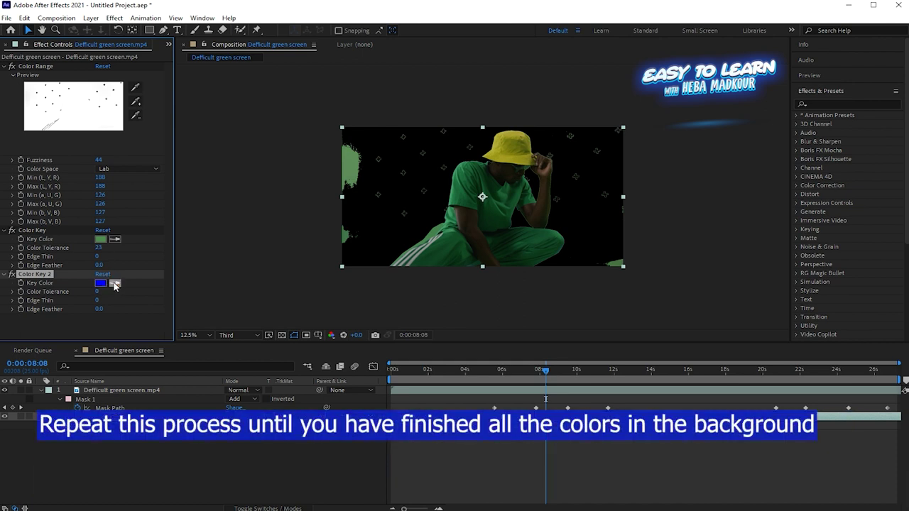
Sample a background shade for Color Key 2 at tolerance 26 and lower the first Color Key to 16.
key(period)
key(period)
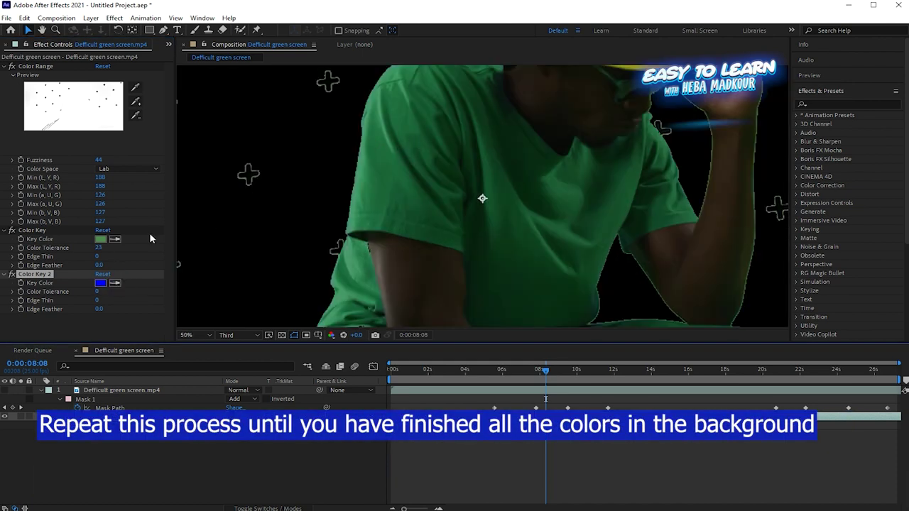
click(116, 284)
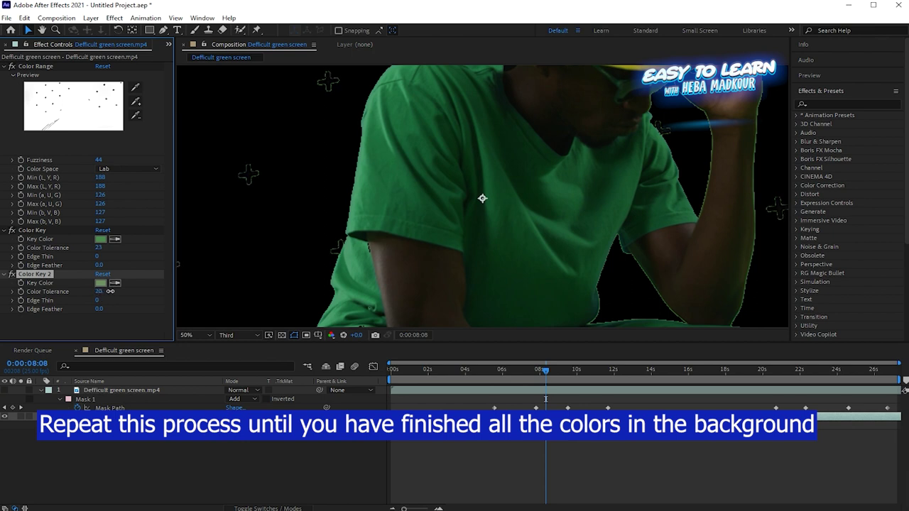
drag(99, 292, 108, 292)
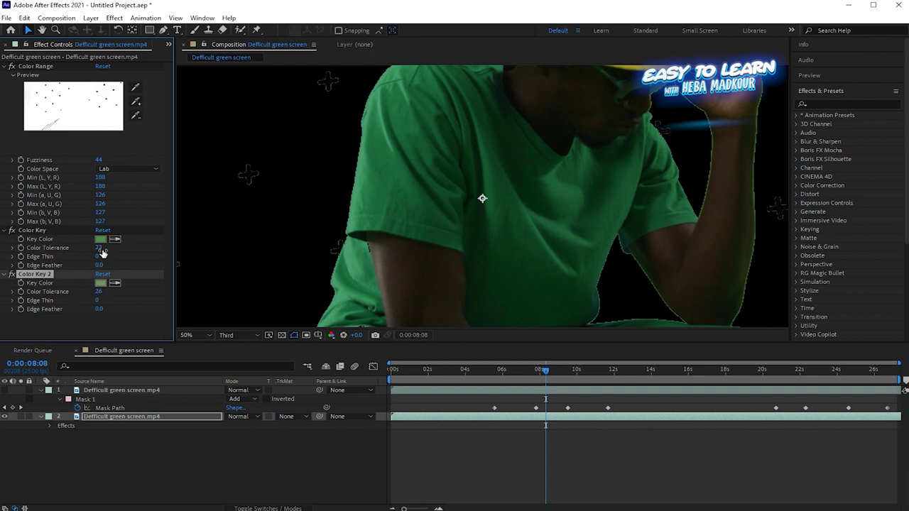
drag(99, 249, 101, 249)
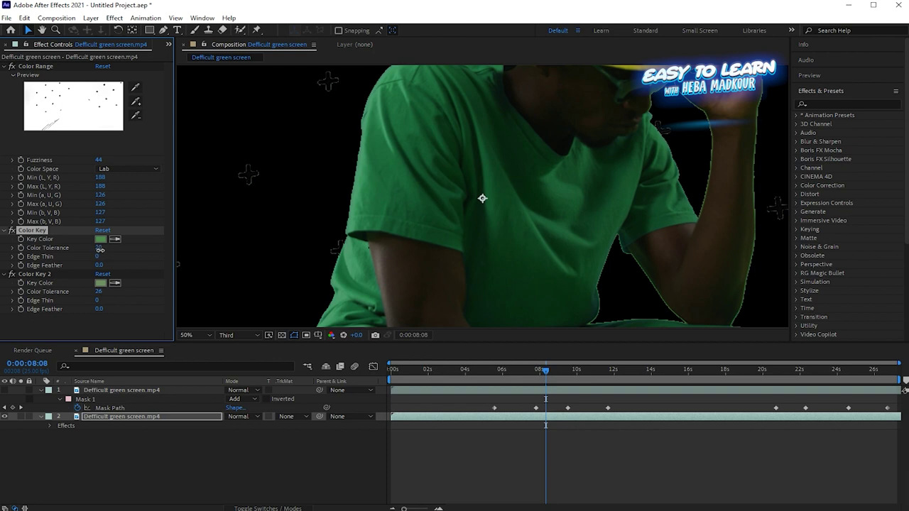
drag(100, 250, 98, 250)
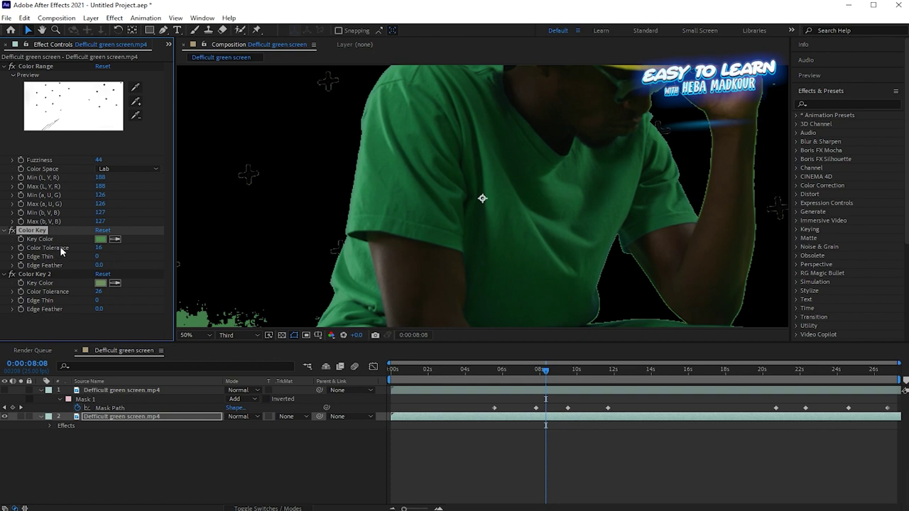
Duplicate Color Key 2 as Color Key 3, sampling the dark shade and cross-mark outline at tolerance 31.
click(44, 273)
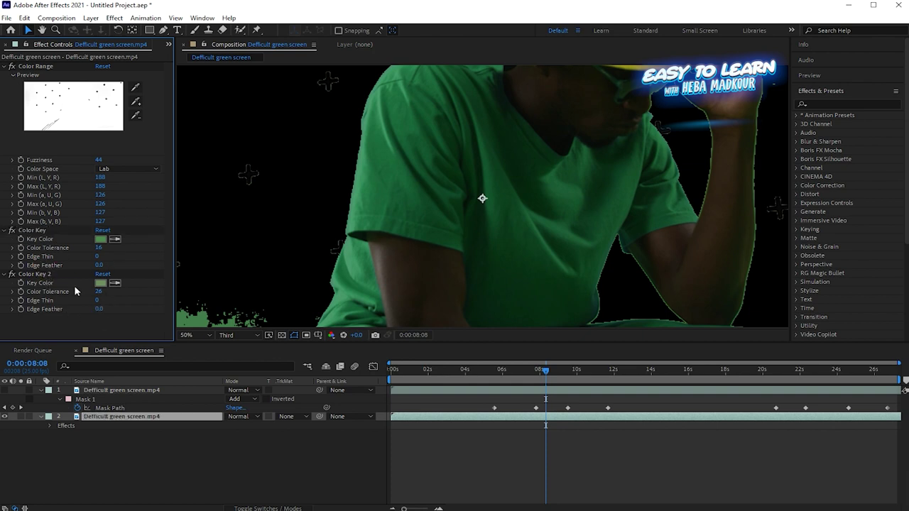
click(45, 274)
key(ctrl+d)
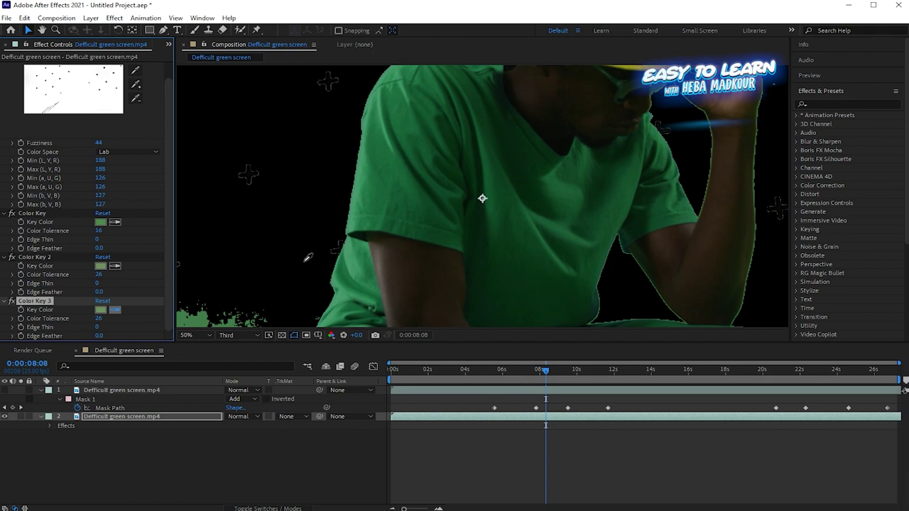
click(241, 176)
scroll(246, 175, up, 5)
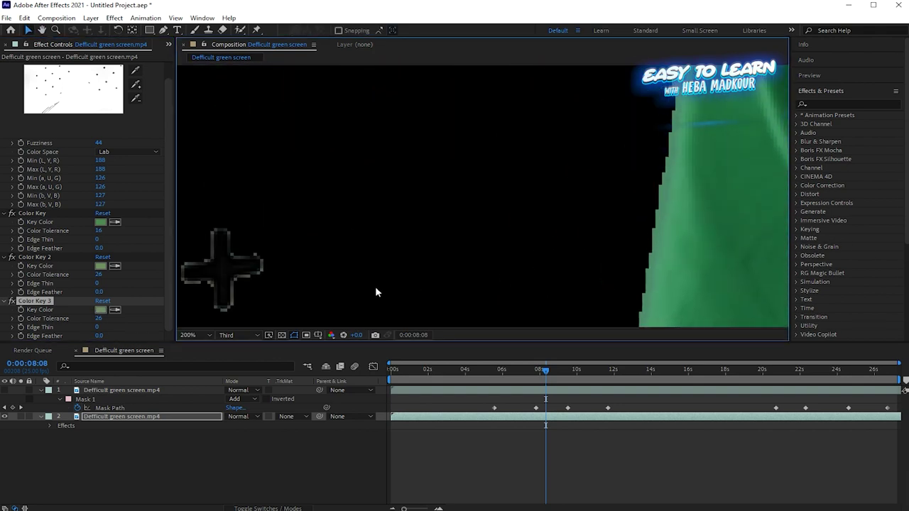
click(235, 306)
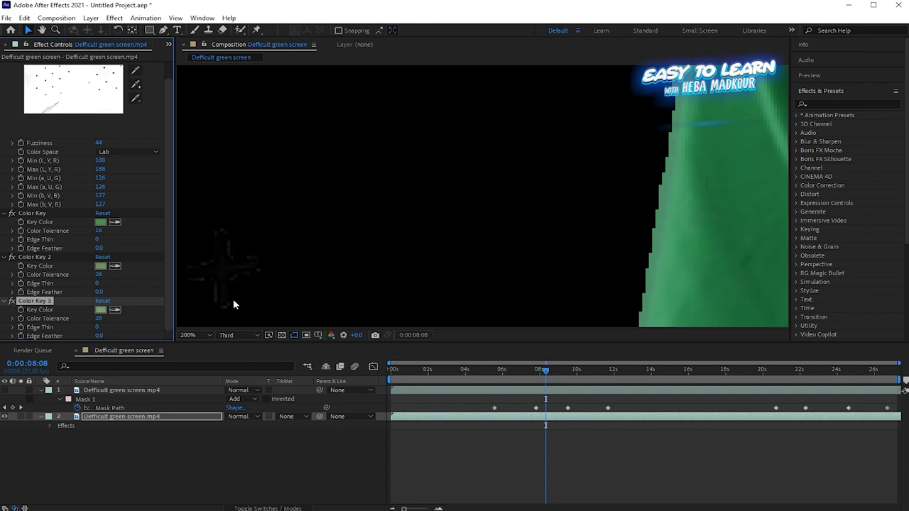
scroll(236, 306, down, 2)
scroll(236, 306, down, 1)
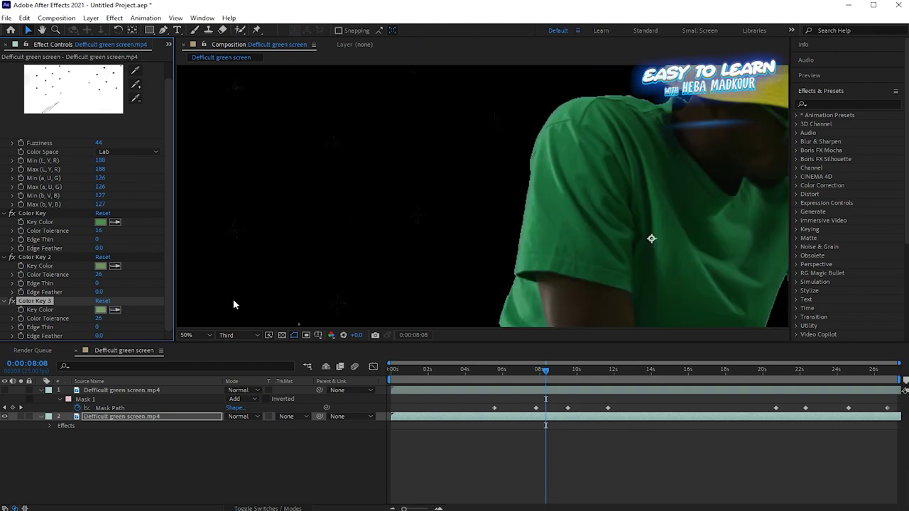
scroll(233, 304, down, 2)
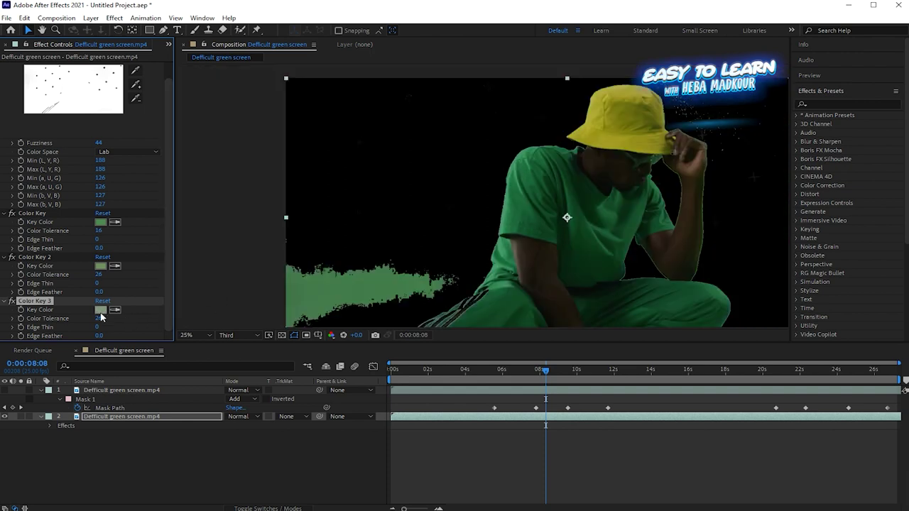
drag(105, 320, 105, 320)
click(320, 245)
Recreate Color Key 4 from Color Key 3 after deleting a faulty copy, framing the hat and hand.
key(ctrl+d)
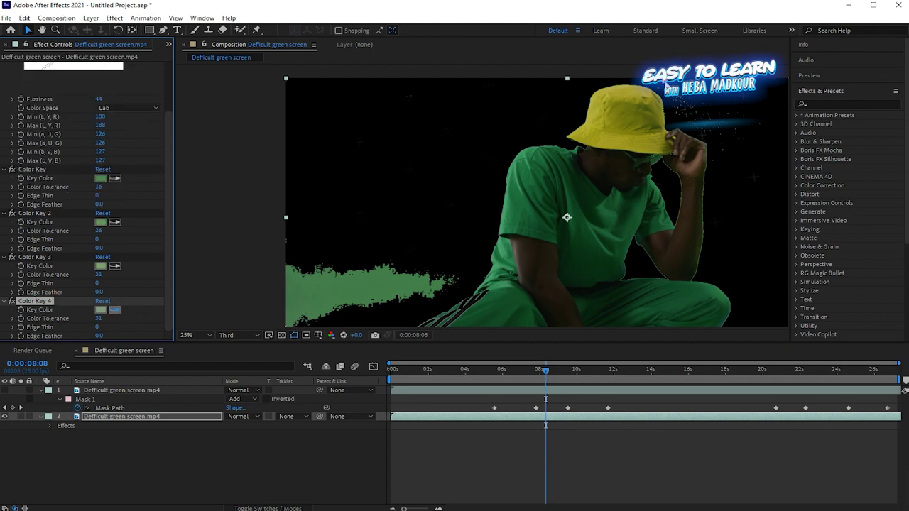
click(665, 85)
key(Delete)
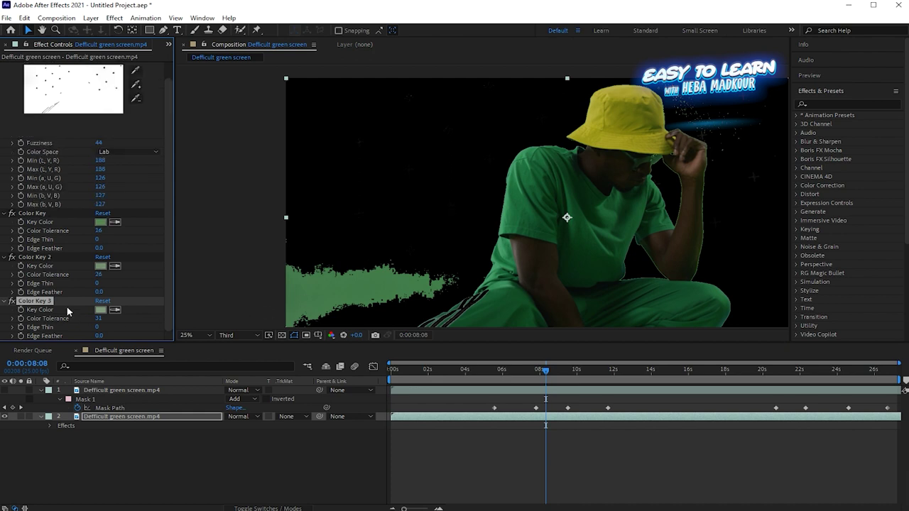
key(ctrl+d)
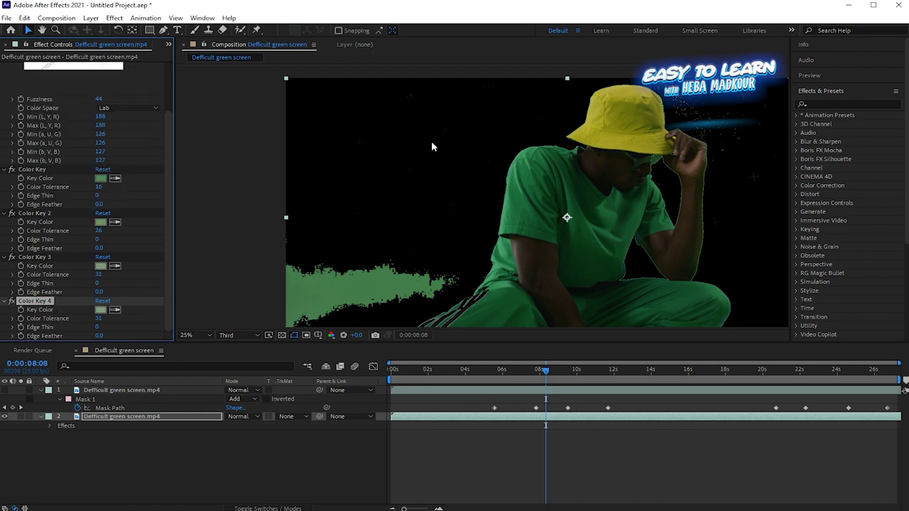
key(comma)
drag(676, 110, 525, 178)
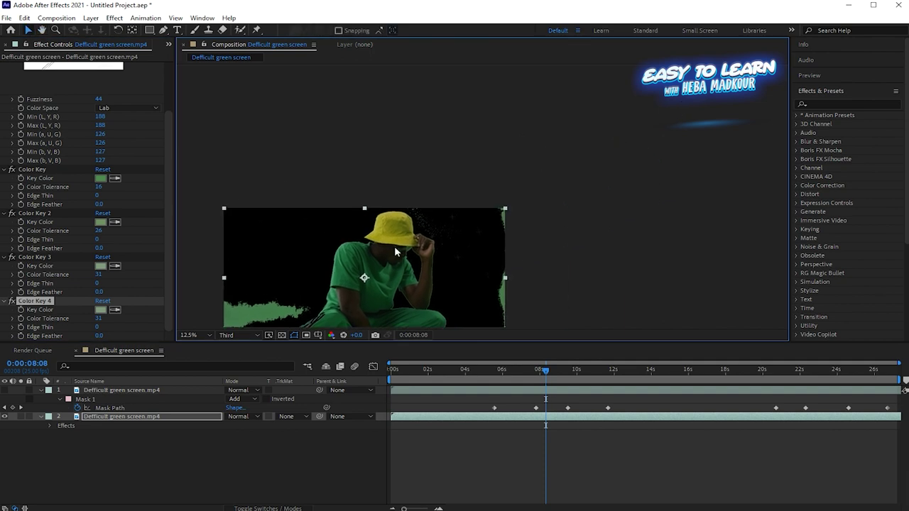
scroll(392, 249, up, 2)
scroll(384, 249, up, 1)
scroll(373, 247, up, 2)
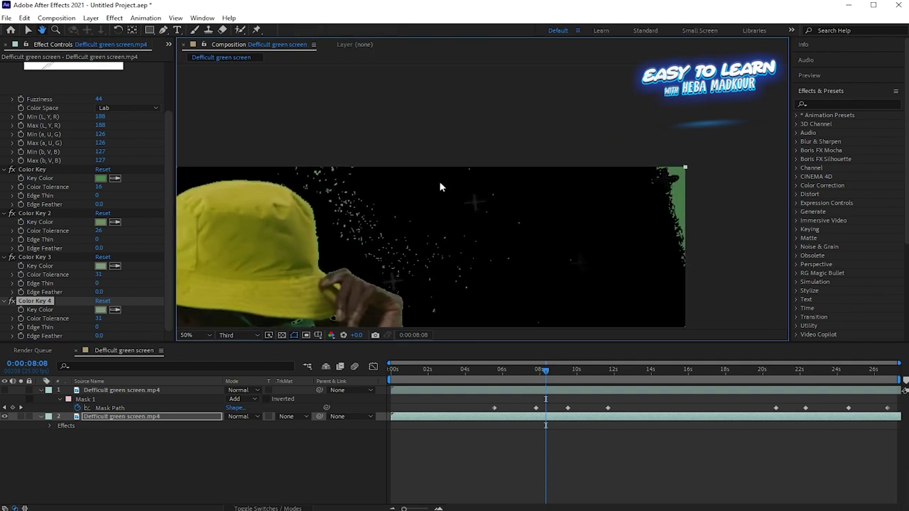
scroll(360, 246, up, 1)
drag(360, 246, 436, 162)
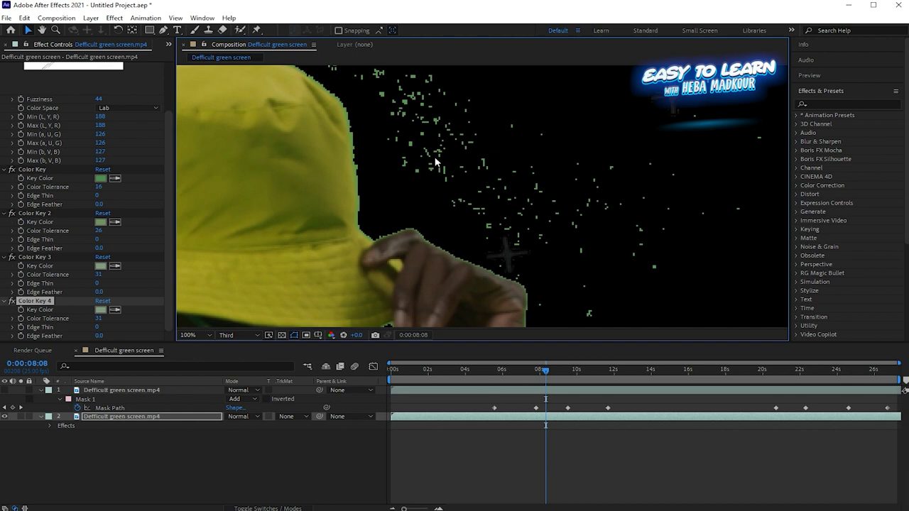
Sample the green specks beside the hat for Color Key 4 and set its tolerance to 21.
click(115, 310)
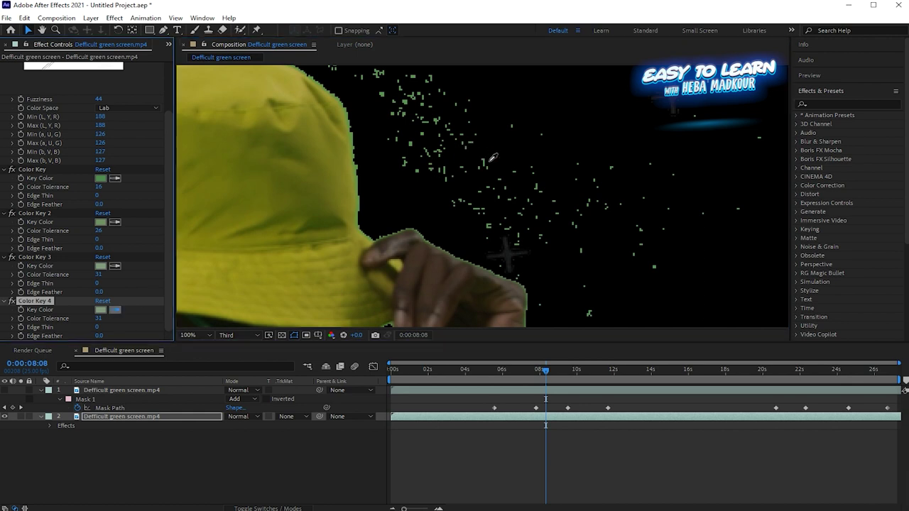
click(484, 169)
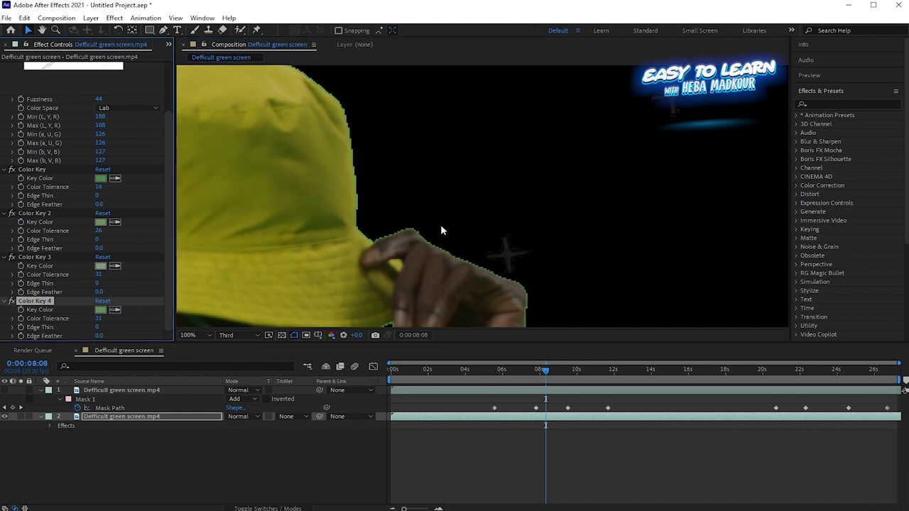
key(comma)
key(comma)
key(comma)
key(comma)
key(comma)
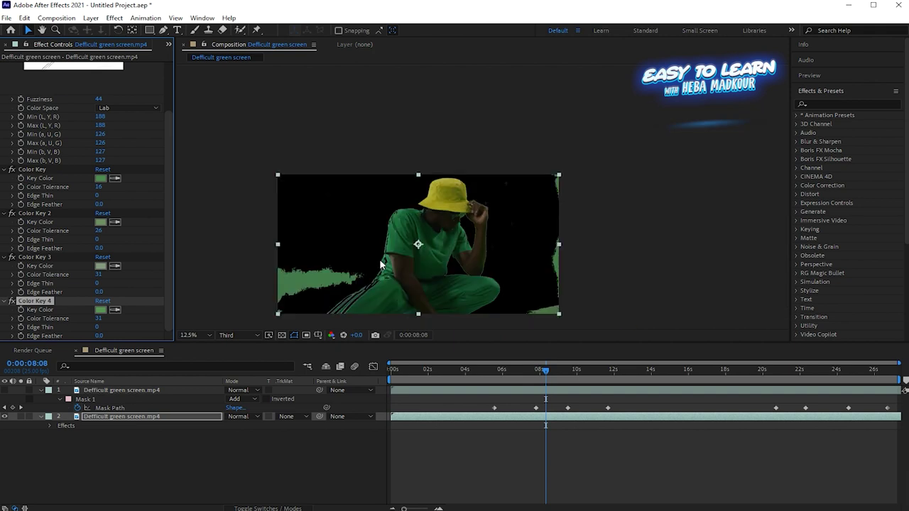
key(comma)
key(period)
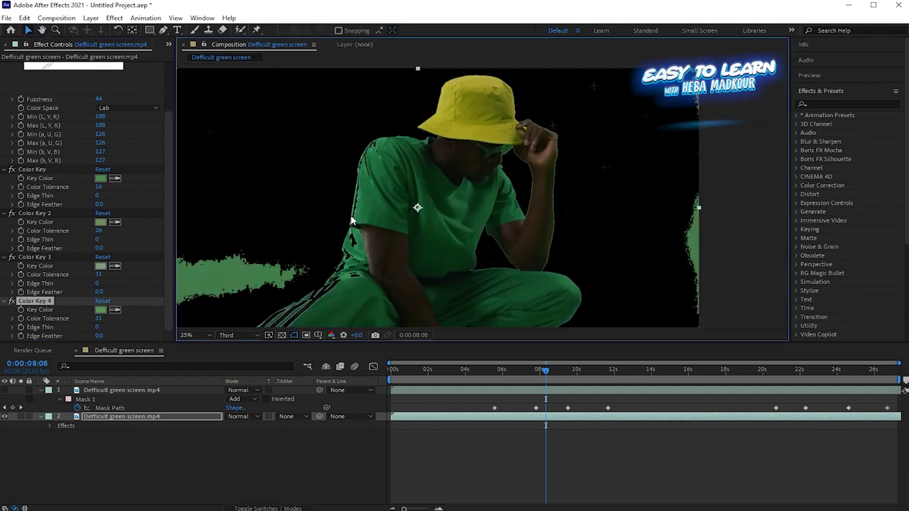
drag(101, 321, 98, 320)
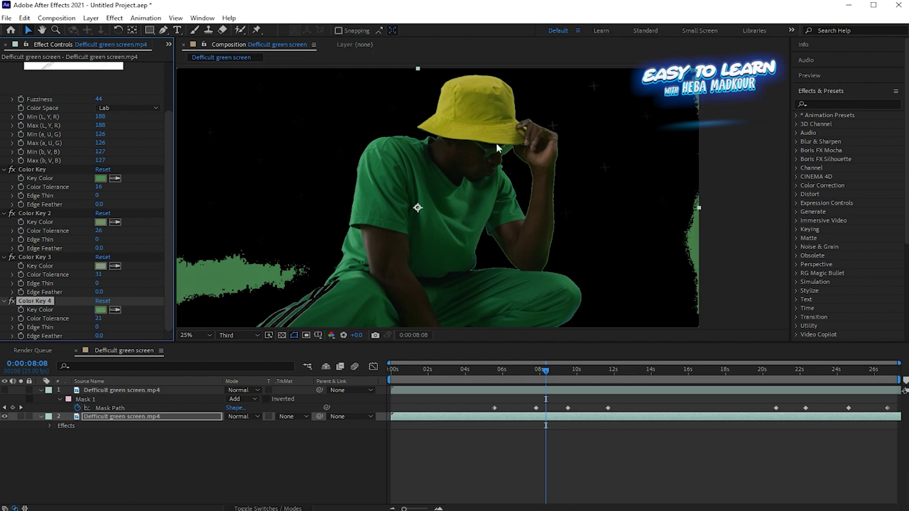
drag(455, 174, 480, 171)
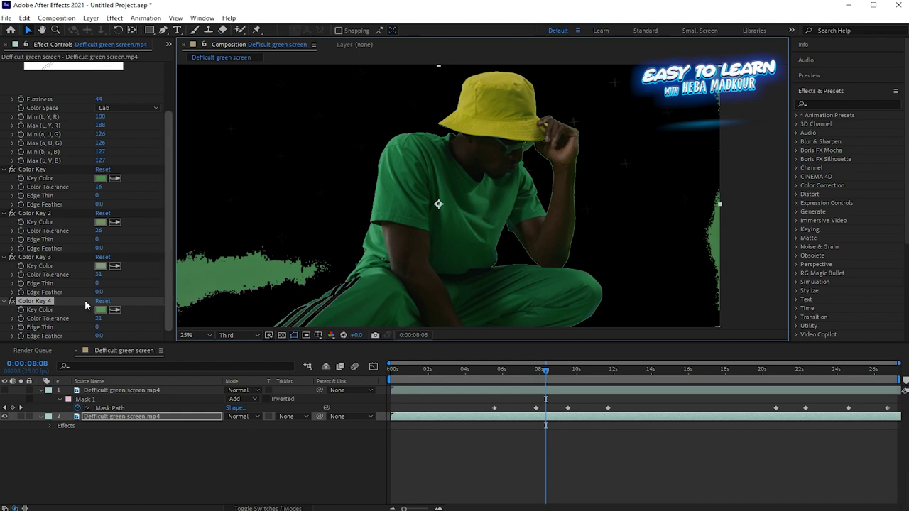
Add Color Key 5 sampling the last green fringe, then raise Color Range Fuzziness from 44 to 65.
key(ctrl+d)
click(115, 310)
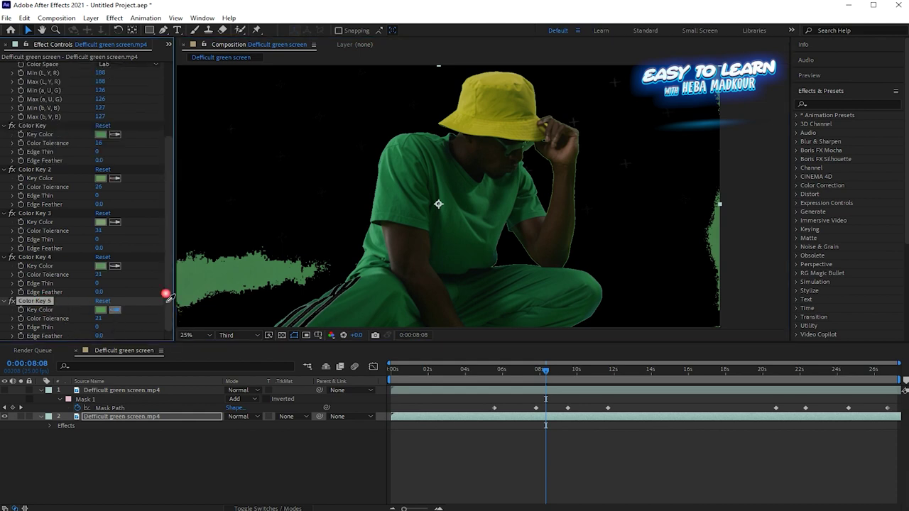
click(259, 280)
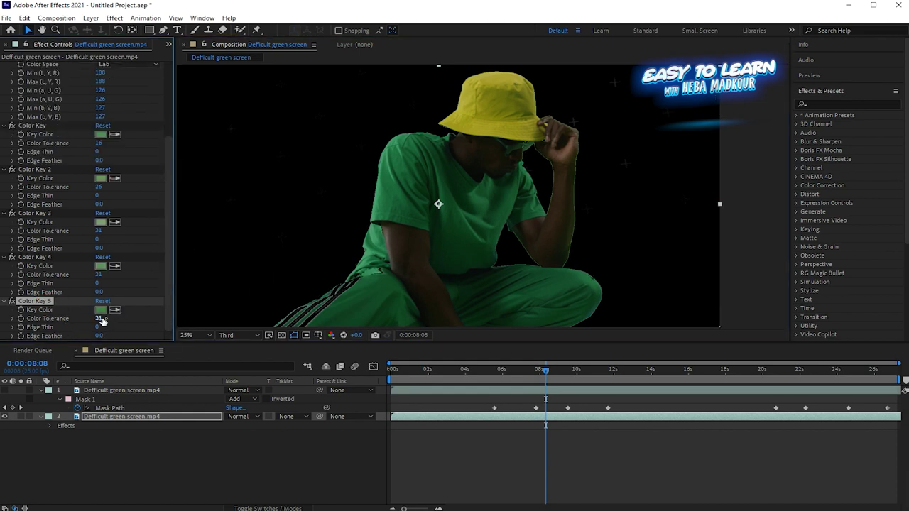
drag(101, 320, 142, 289)
drag(169, 181, 168, 114)
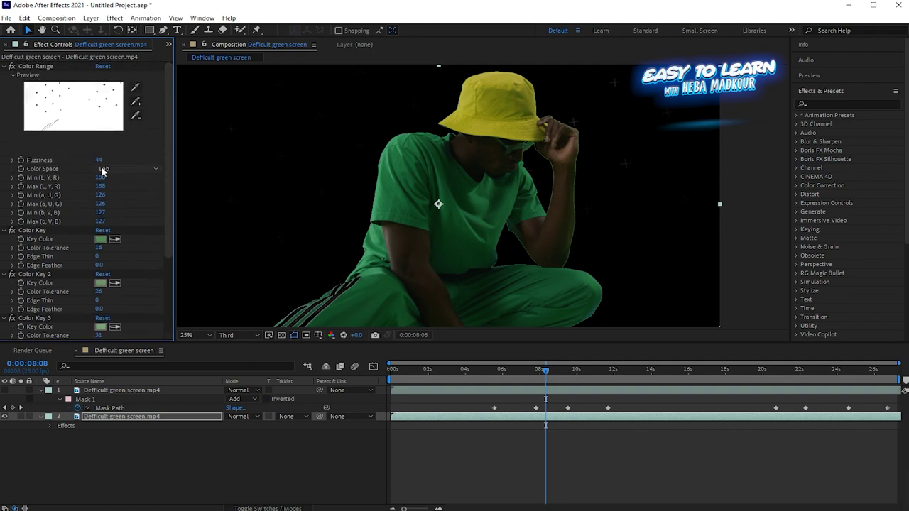
drag(101, 163, 109, 160)
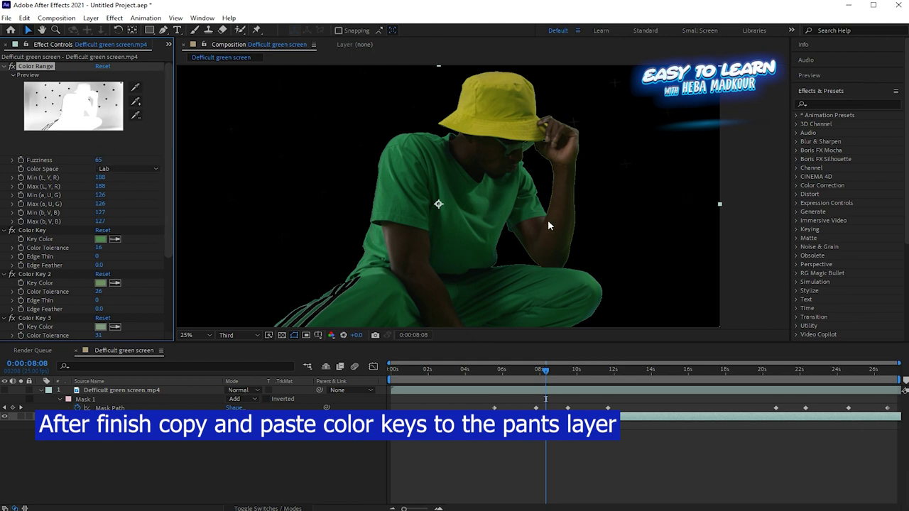
Select all five Color Key effects and paste them onto the masked pants layer.
click(15, 392)
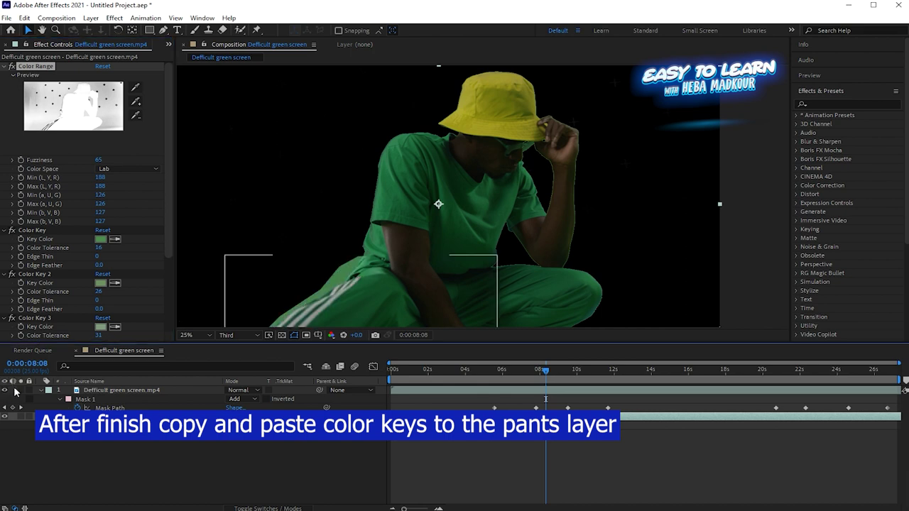
click(128, 276)
click(32, 230)
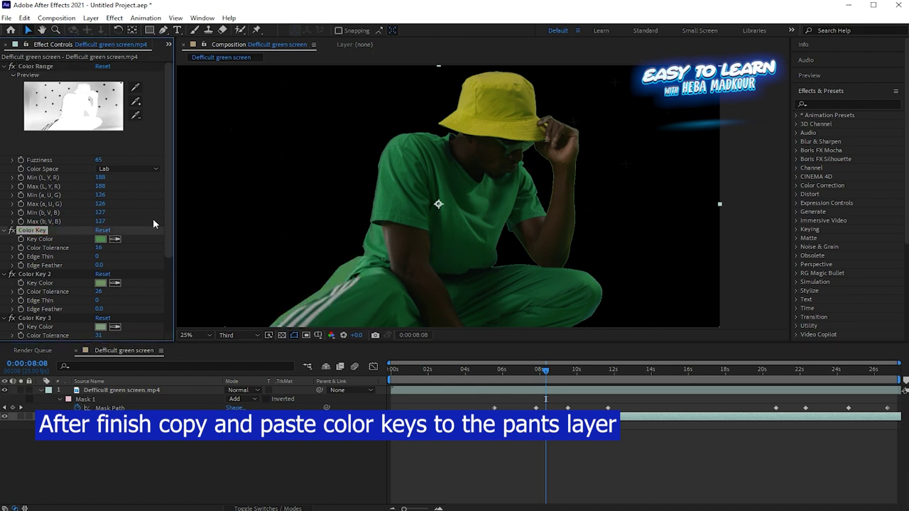
scroll(170, 244, down, 5)
shift+click(43, 301)
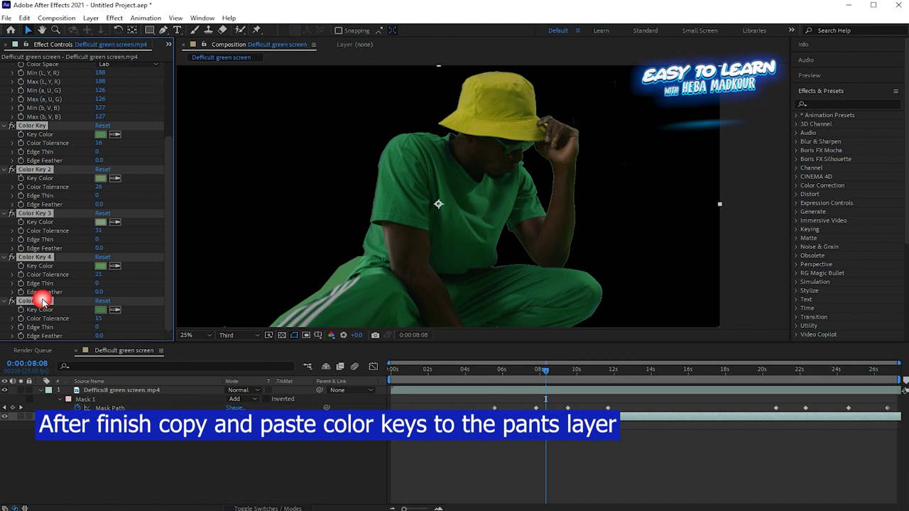
click(105, 392)
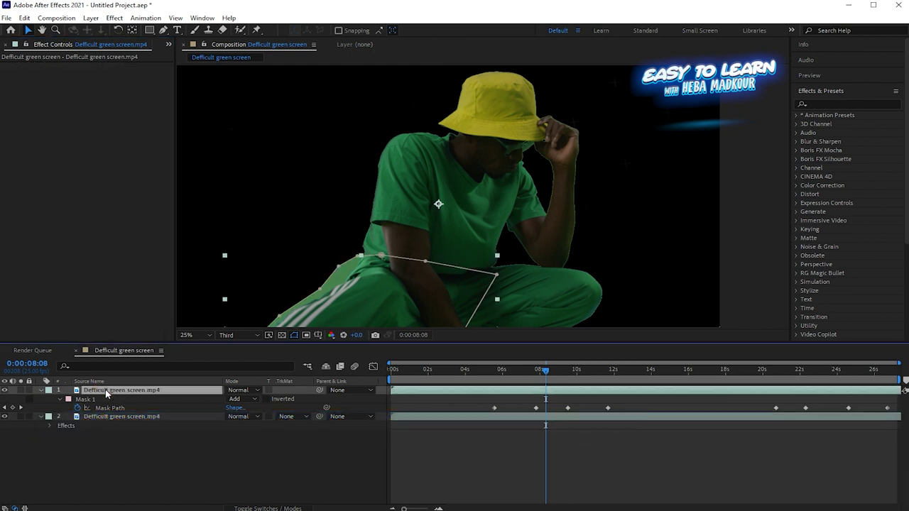
key(ctrl+v)
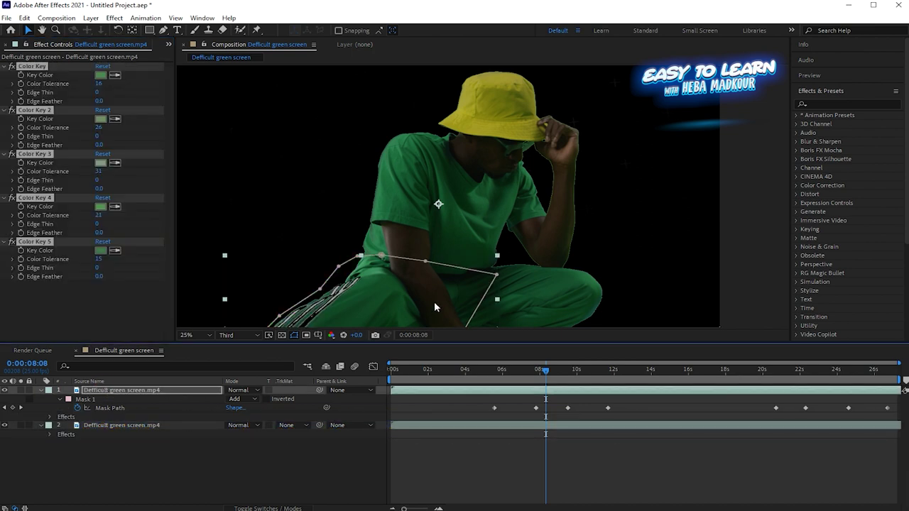
On the pants layer, lower Color Key 3's tolerance to 11 and switch that effect off to compare.
click(112, 392)
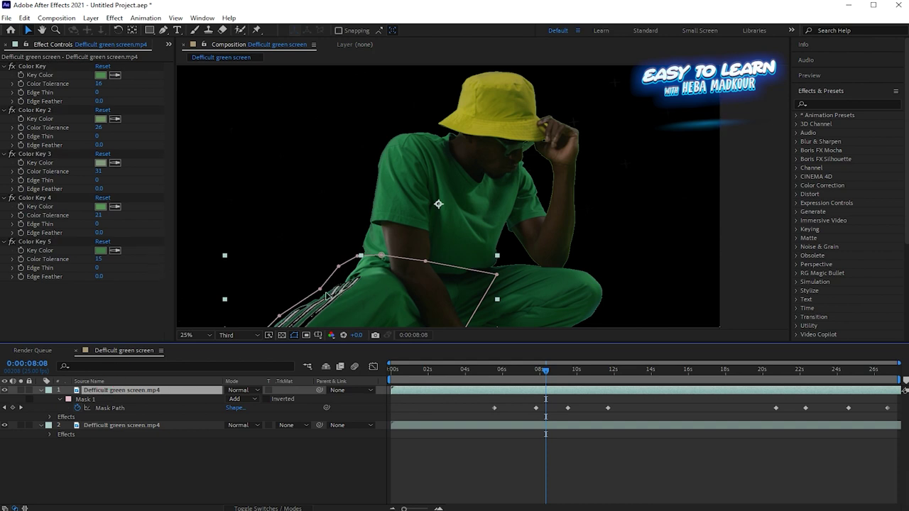
drag(99, 171, 93, 174)
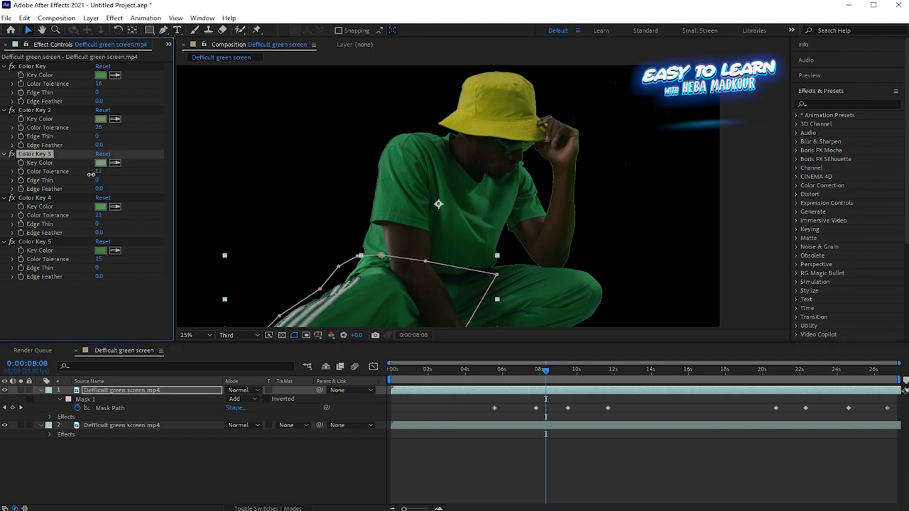
click(11, 153)
key(comma)
key(comma)
key(period)
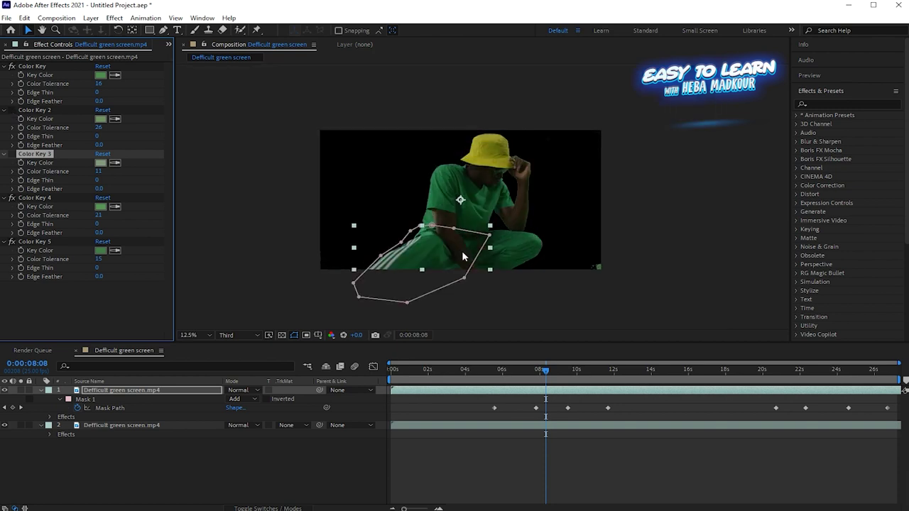
click(522, 442)
Park the playhead at 0:00:11:24, select the bottom keyed layer, and zoom in on the dancer.
mouse_move(504, 371)
mouse_down()
mouse_move(386, 382)
mouse_move(641, 346)
mouse_move(534, 362)
mouse_move(613, 362)
mouse_up()
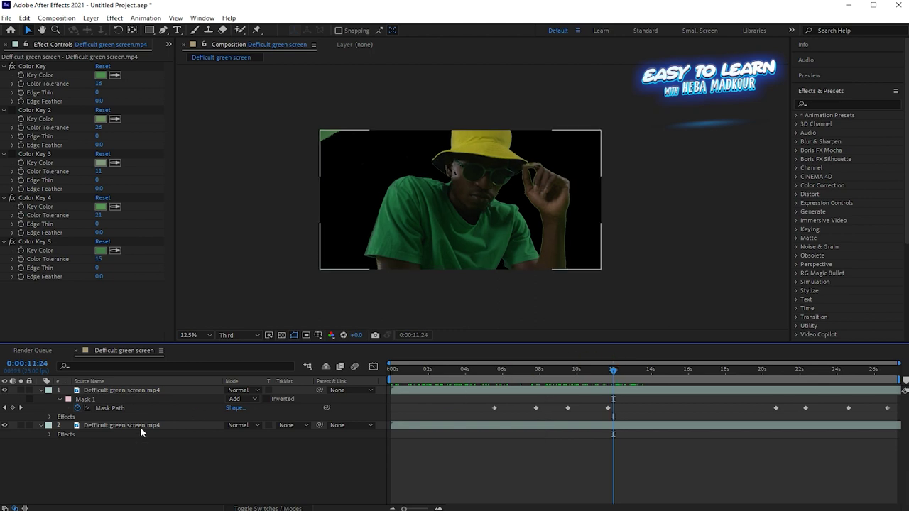
click(140, 425)
key(period)
key(period)
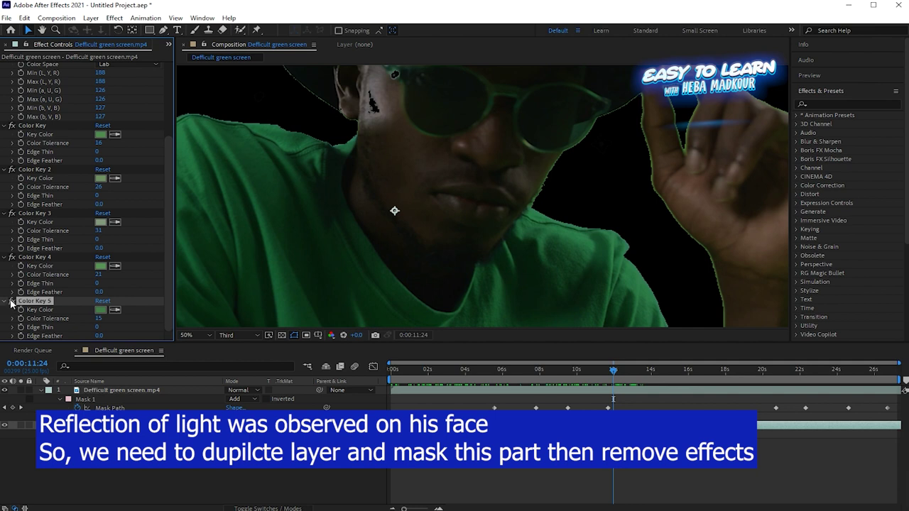
Compare Color Key 3 on and off, then drop its tolerance from 31 to 17 to restore the face.
click(11, 213)
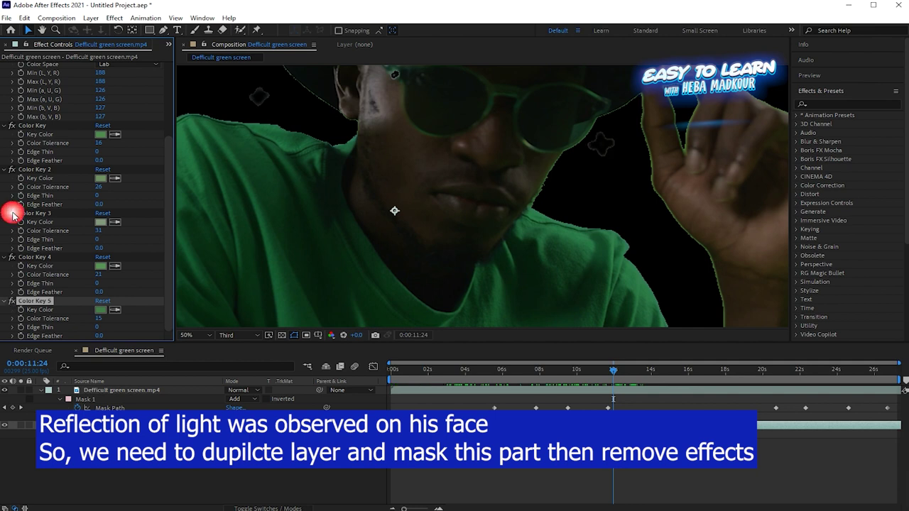
click(12, 214)
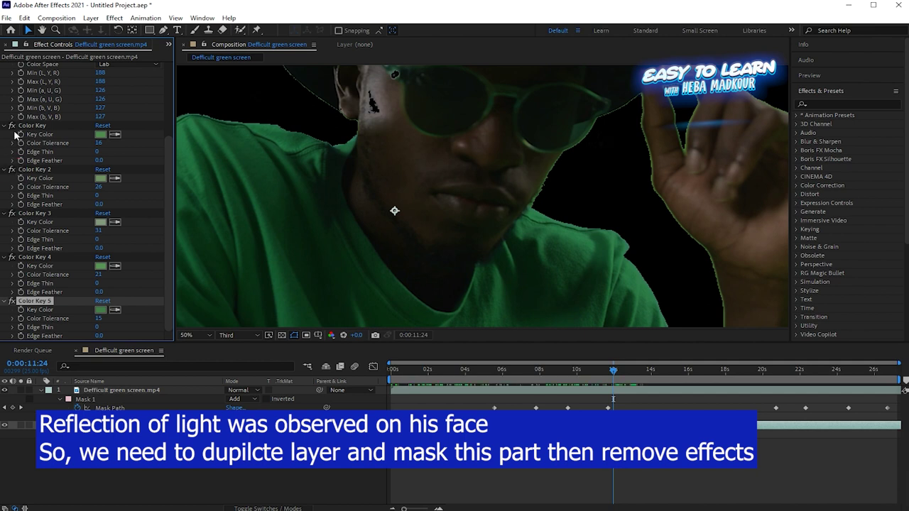
click(33, 213)
drag(107, 232, 94, 232)
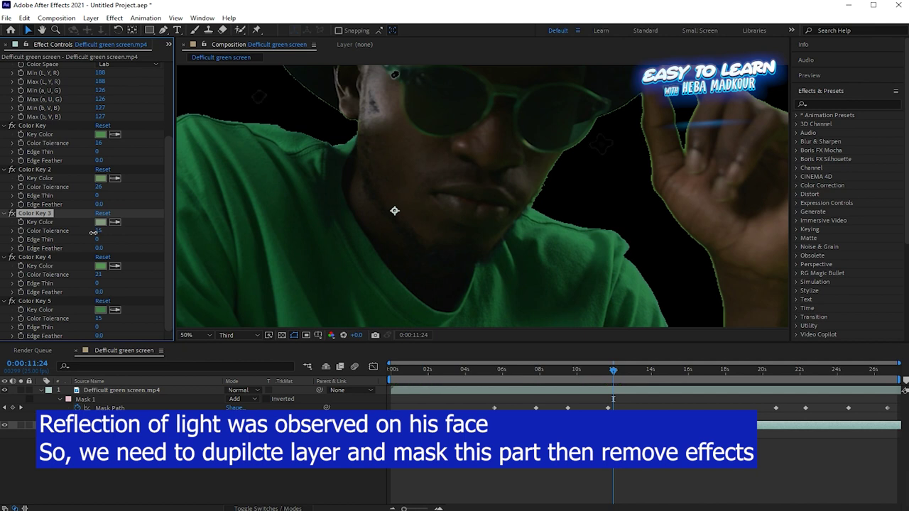
click(372, 156)
scroll(389, 112, down, 2)
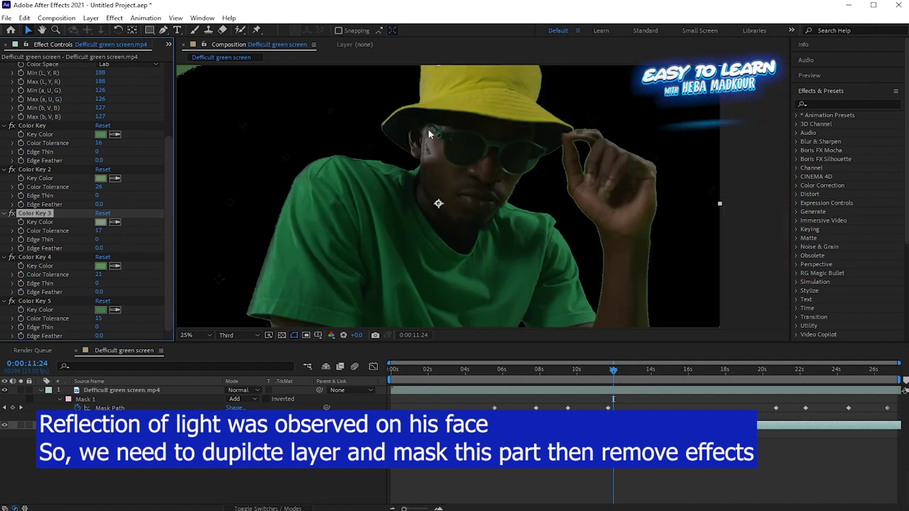
scroll(436, 125, up, 2)
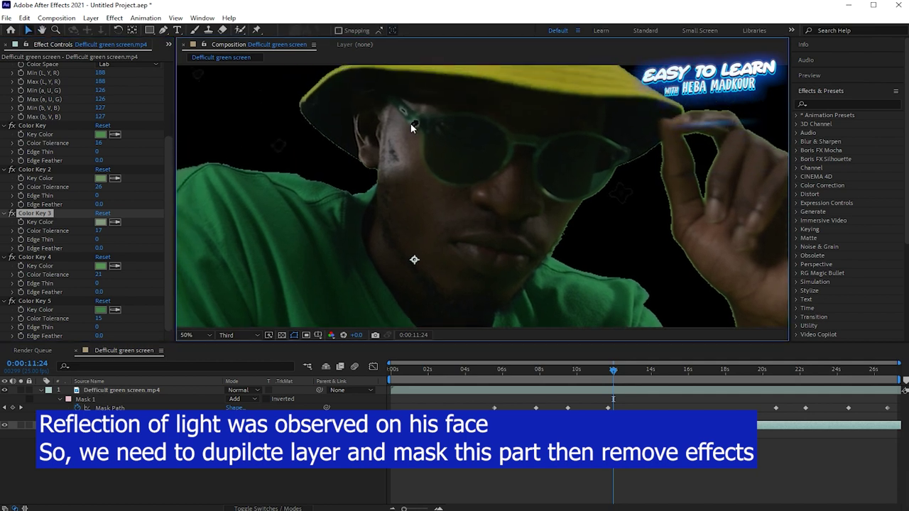
Draw a closed mask around the light reflection on the dancer's cheek.
key(g)
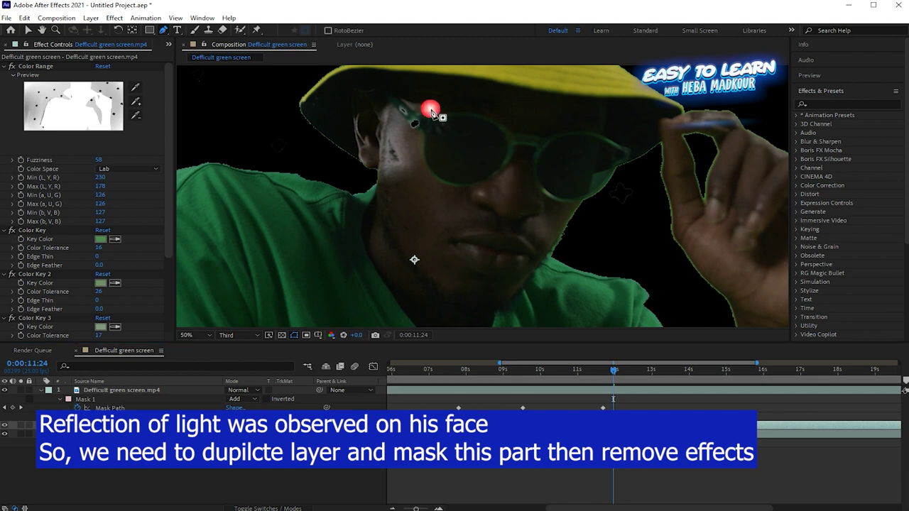
drag(394, 97, 420, 100)
click(429, 123)
click(426, 143)
click(413, 165)
click(389, 169)
click(380, 146)
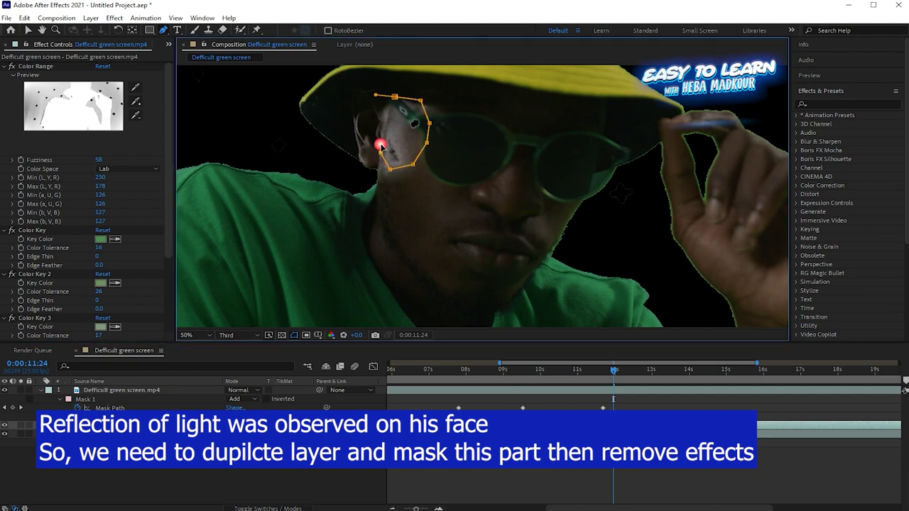
click(395, 96)
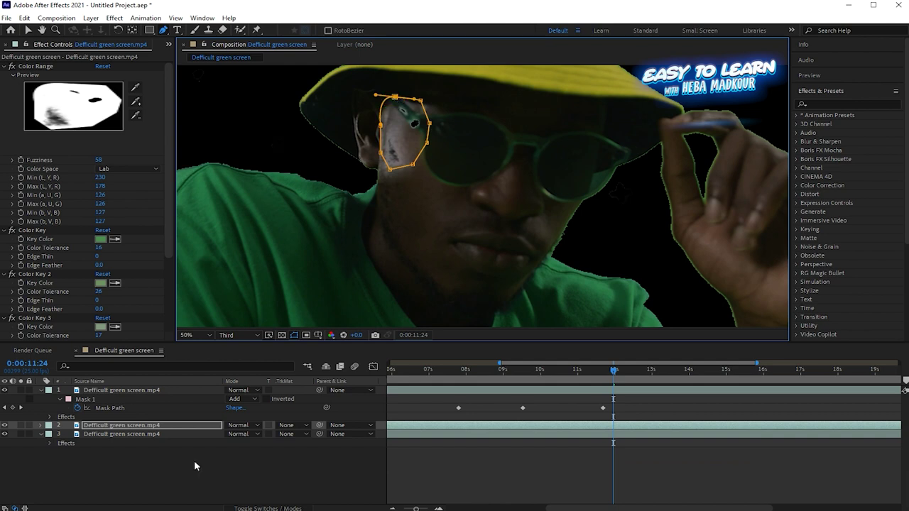
Paste the cheek mask onto the duplicated layer and switch off its Color Key and Color Key 2.
click(191, 424)
key(ctrl+v)
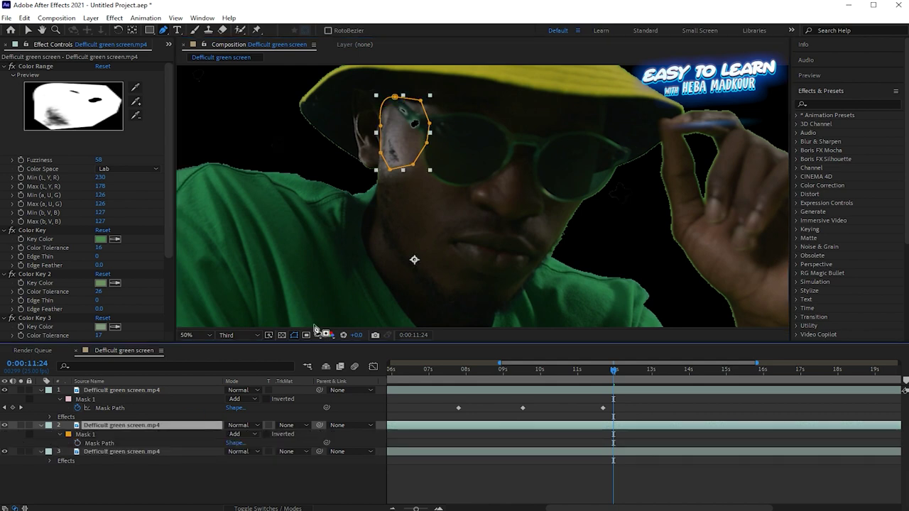
click(12, 67)
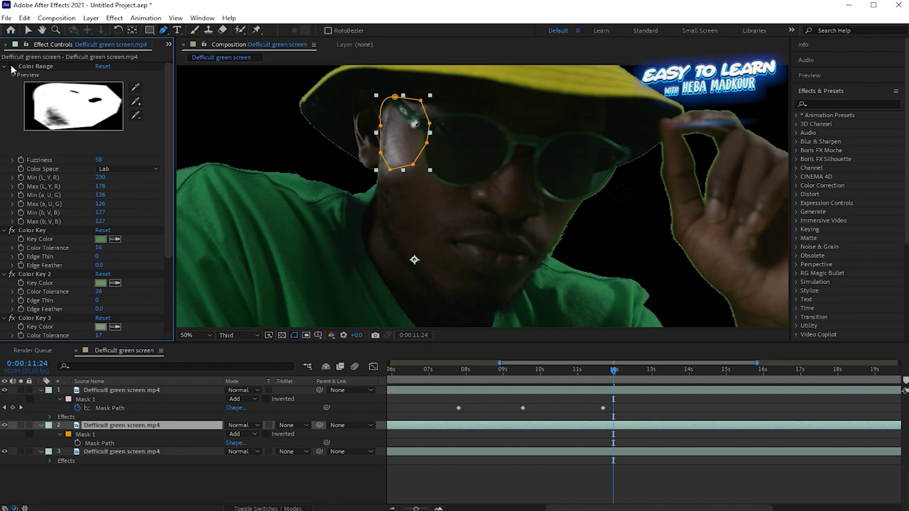
click(12, 231)
click(12, 274)
click(22, 284)
Enable the cheek mask's Mask Path stopwatch and set its first shape keyframe.
scroll(159, 262, down, 3)
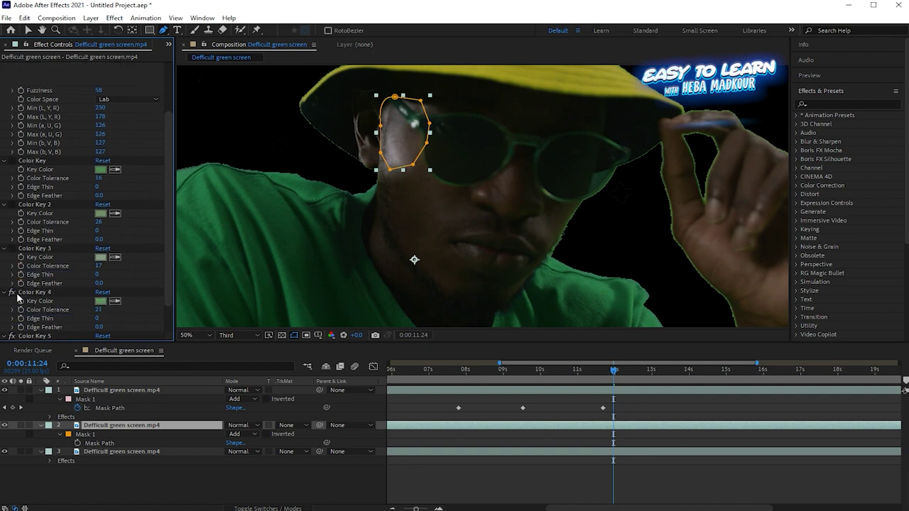
scroll(13, 334, down, 1)
click(48, 321)
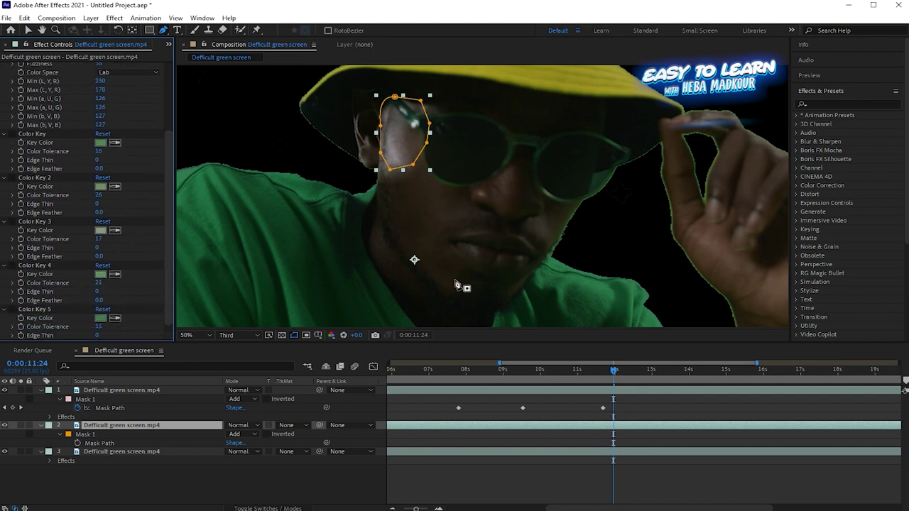
key(alt+shift+m)
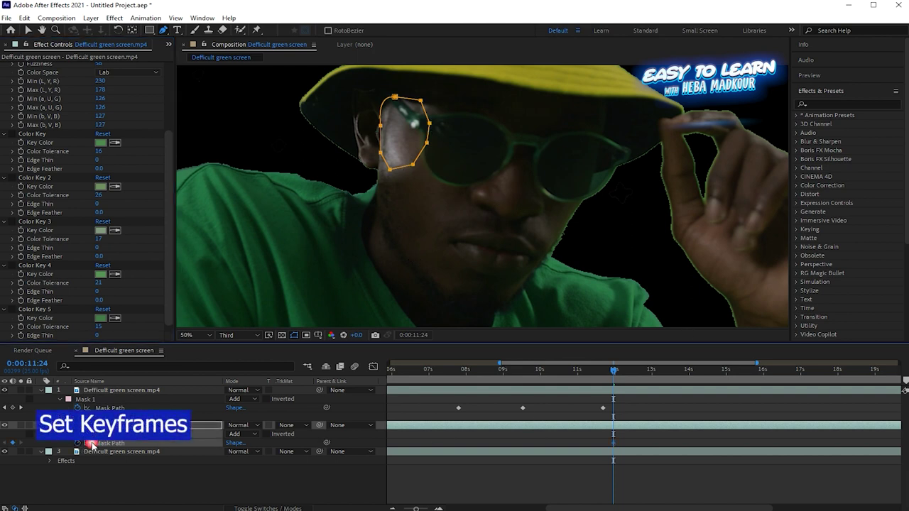
At 11:10 and 8:19, widen and reshape the mask over the glasses reflection.
mouse_move(615, 372)
mouse_down()
mouse_move(591, 378)
mouse_move(595, 372)
mouse_up()
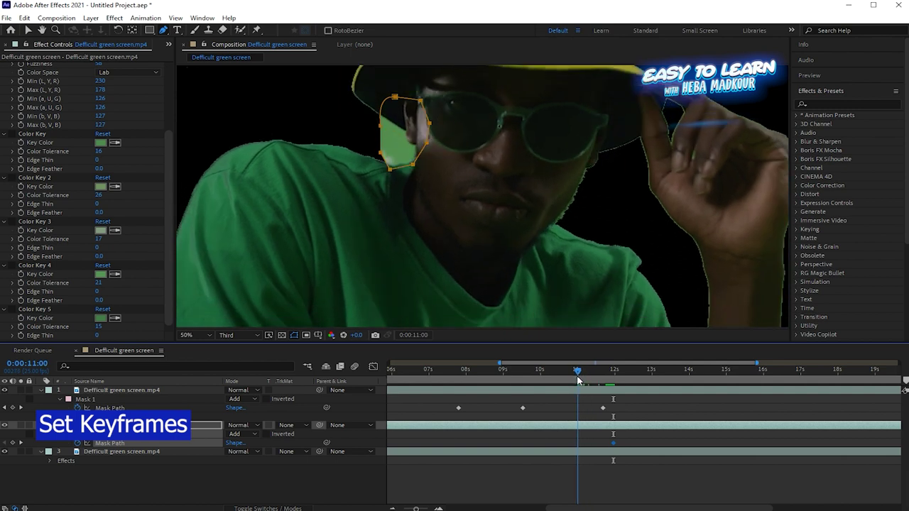
key(v)
drag(414, 168, 421, 176)
drag(436, 130, 529, 131)
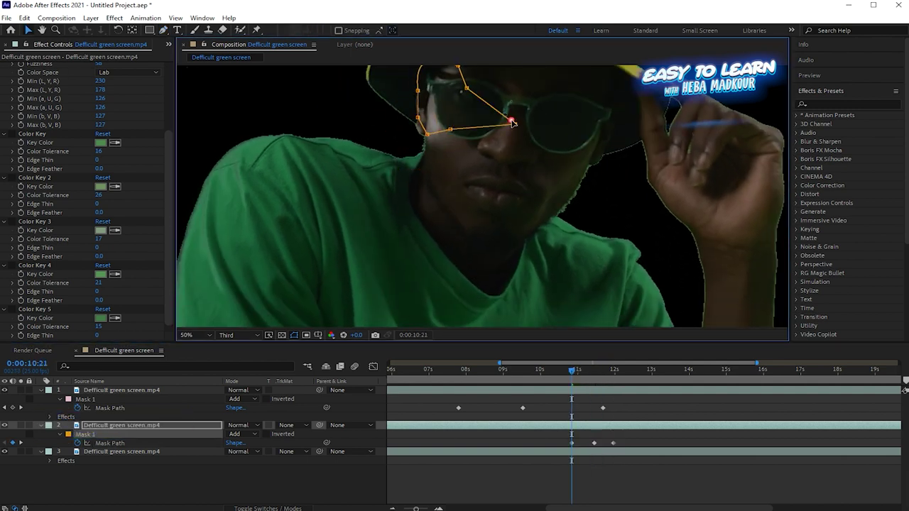
drag(434, 150, 504, 185)
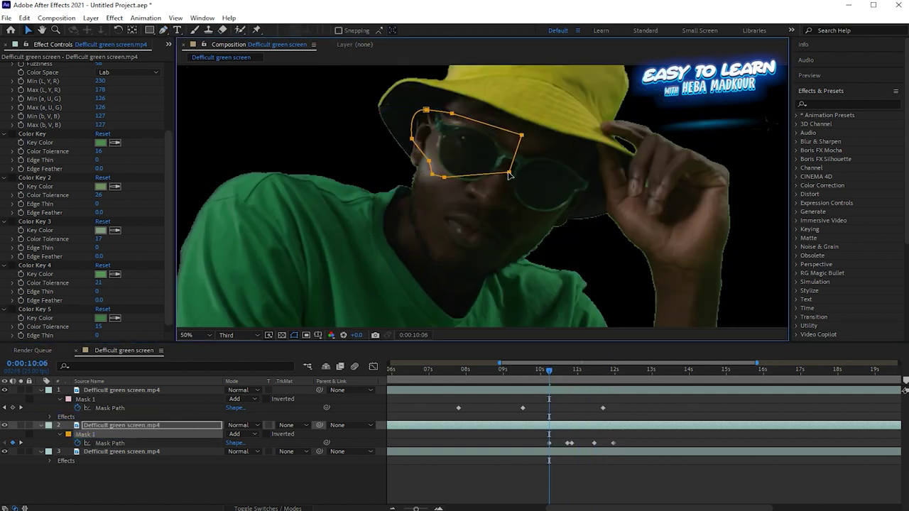
drag(513, 367, 494, 370)
mouse_move(529, 171)
mouse_down()
mouse_move(545, 191)
mouse_move(474, 172)
mouse_up()
From the 5-second mark, reshape the mask over the eye frame by frame to follow the reflection.
key(Page_Up)
key(Page_Up)
key(Page_Up)
key(Page_Up)
key(Page_Up)
key(Page_Up)
mouse_move(453, 370)
mouse_down()
mouse_move(576, 338)
mouse_move(530, 370)
mouse_up()
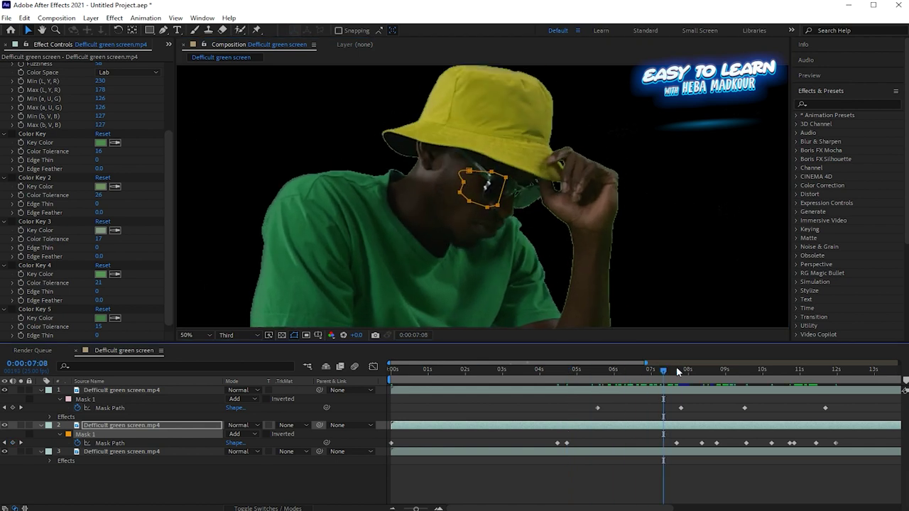
mouse_move(414, 229)
mouse_down()
mouse_move(395, 172)
mouse_move(385, 203)
mouse_move(356, 199)
mouse_move(348, 213)
mouse_up()
key(Page_Down)
key(Page_Down)
key(Page_Down)
key(Page_Down)
key(Page_Down)
key(Page_Down)
key(Page_Down)
key(Page_Down)
key(Page_Down)
key(Page_Down)
key(Page_Down)
key(Page_Down)
key(Page_Down)
key(Page_Down)
key(Page_Down)
key(Page_Down)
key(Page_Down)
key(Page_Down)
key(Page_Down)
key(Page_Down)
key(Page_Down)
mouse_move(335, 247)
mouse_down()
mouse_move(421, 249)
mouse_move(447, 234)
mouse_move(513, 244)
mouse_move(521, 286)
mouse_up()
key(Page_Down)
key(Page_Down)
key(Page_Down)
key(Page_Down)
key(Page_Down)
key(Page_Down)
key(Page_Down)
key(Page_Down)
key(Page_Down)
key(Page_Down)
key(Page_Down)
key(Page_Down)
key(Page_Down)
key(Page_Down)
key(Page_Down)
drag(517, 220, 513, 216)
key(Page_Down)
key(Page_Down)
key(Page_Down)
key(Page_Down)
key(Page_Down)
key(Page_Down)
key(Page_Down)
key(Page_Down)
key(Page_Down)
key(Page_Down)
key(Page_Down)
key(Page_Down)
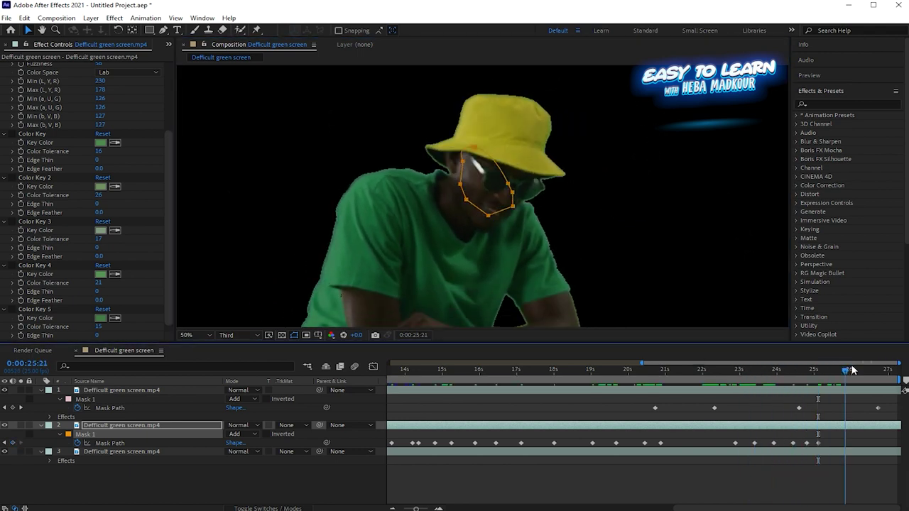
Shift the mask left with the dancer and record a new Mask Path keyframe.
click(59, 435)
click(59, 434)
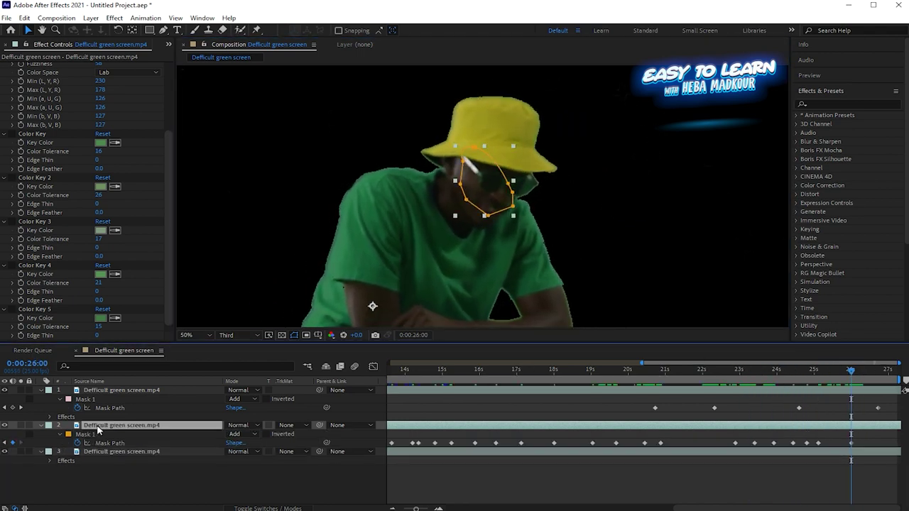
drag(490, 185, 451, 192)
click(872, 369)
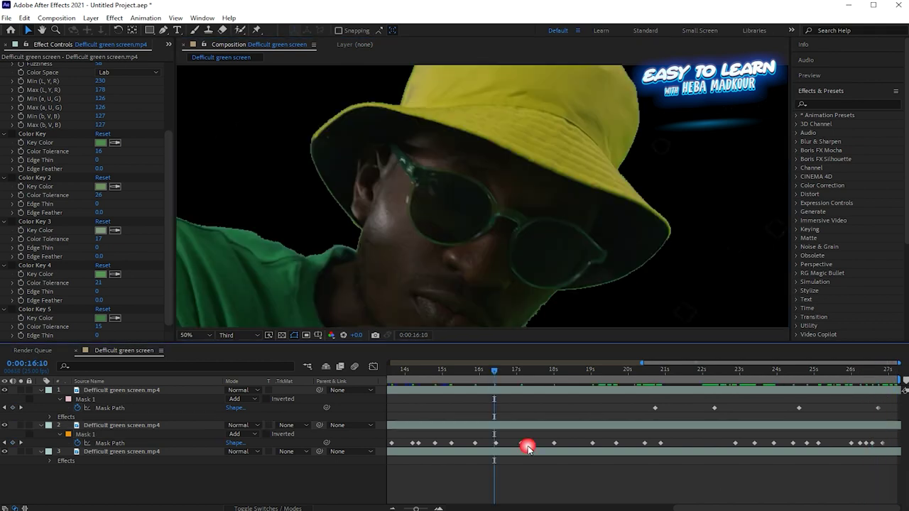
Scrub Edge Feather and Edge Thin on Color Keys 1–5, leaving Edge Feather at 4.5, 3.9, 3.3, 5.0, 3.0.
drag(110, 308, 124, 308)
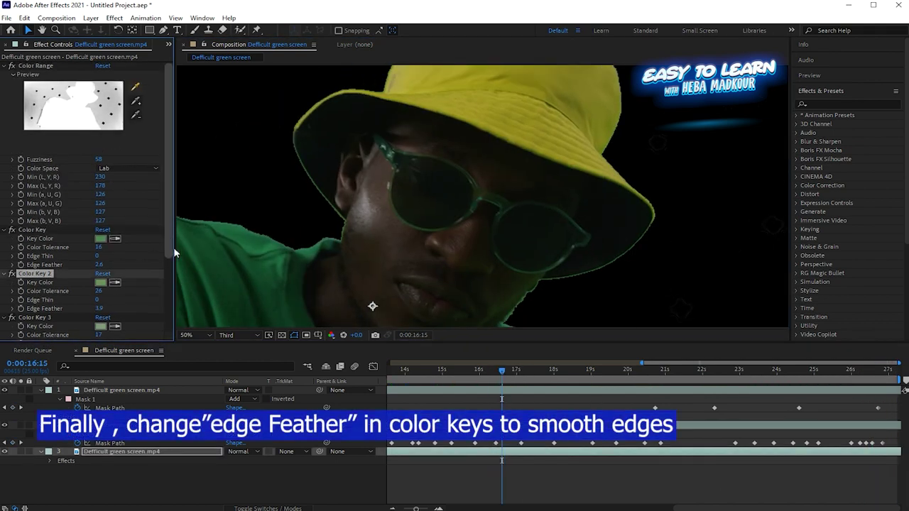
scroll(107, 284, down, 5)
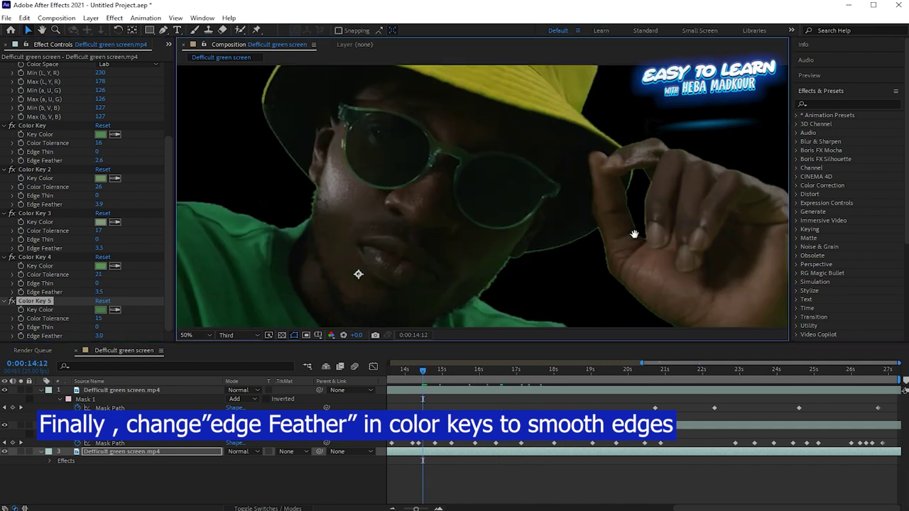
drag(634, 234, 536, 147)
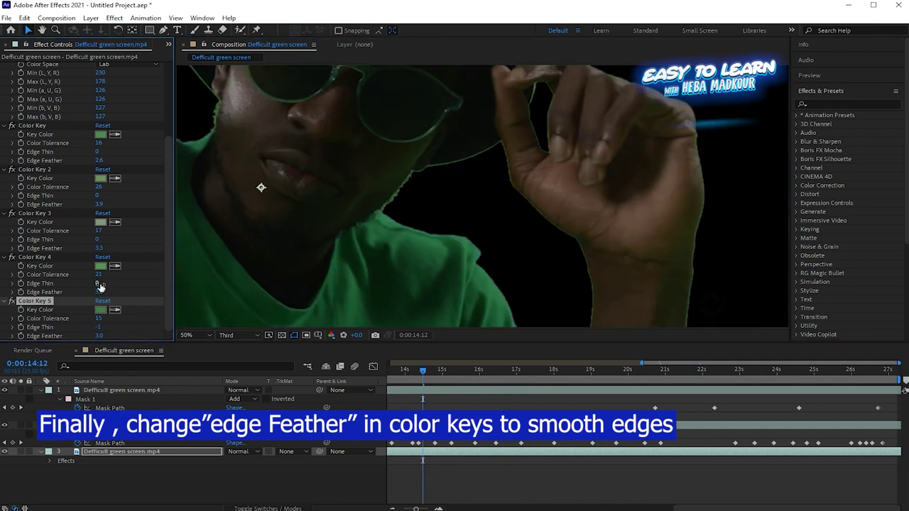
click(100, 287)
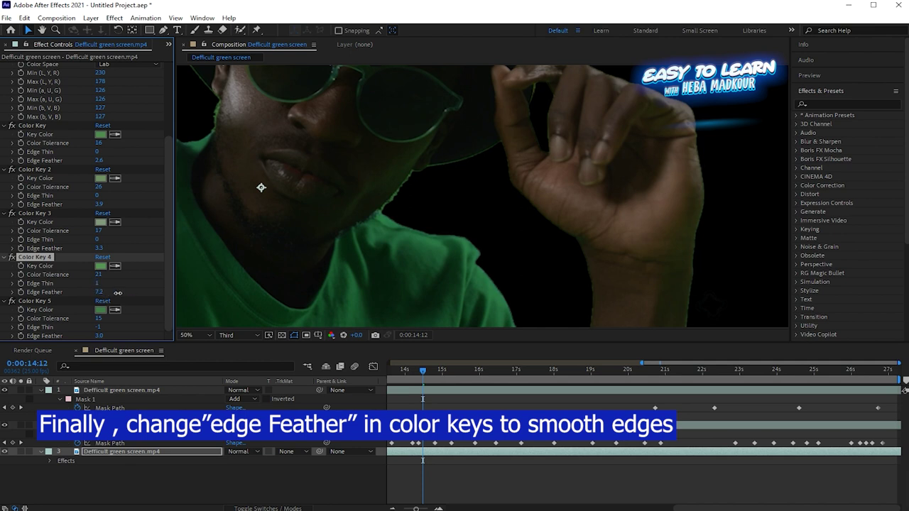
drag(97, 240, 120, 240)
drag(98, 196, 105, 201)
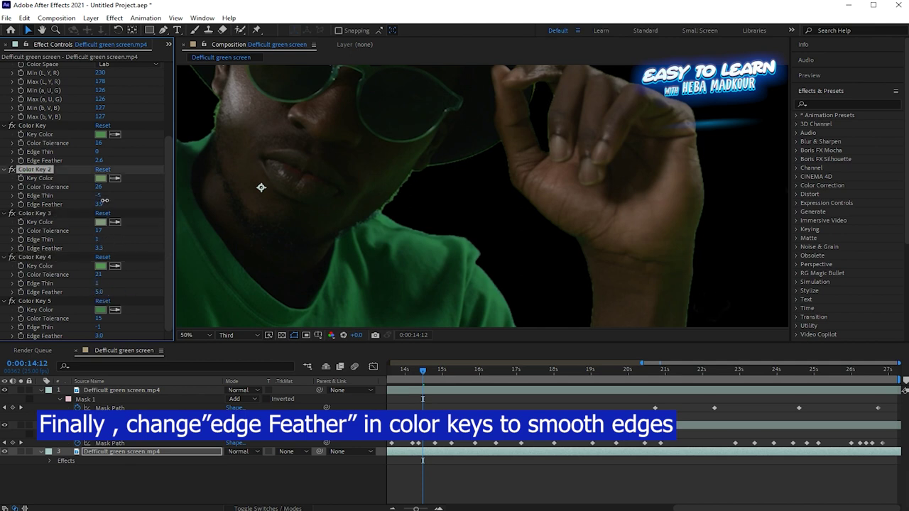
drag(102, 154, 106, 155)
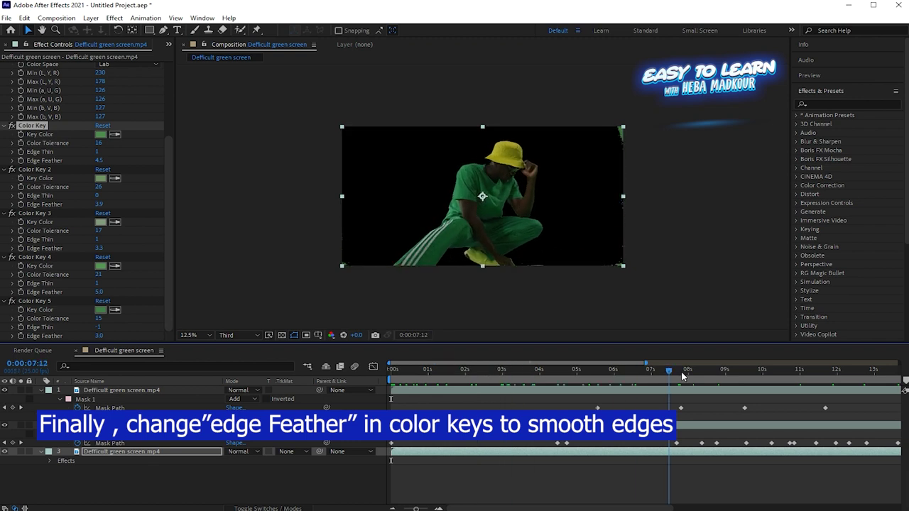
At the clip start, draw a Pen mask around the dancer on layer 3.
drag(669, 372, 402, 447)
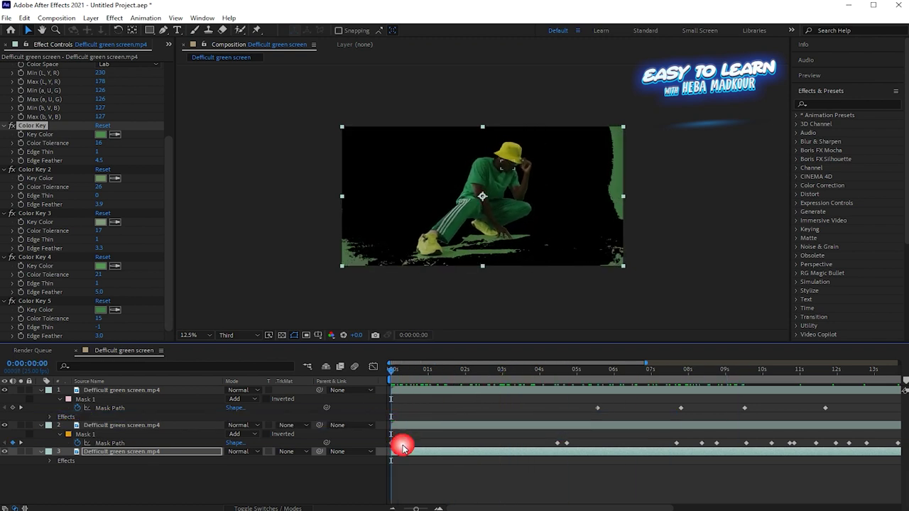
click(402, 447)
key(g)
click(394, 277)
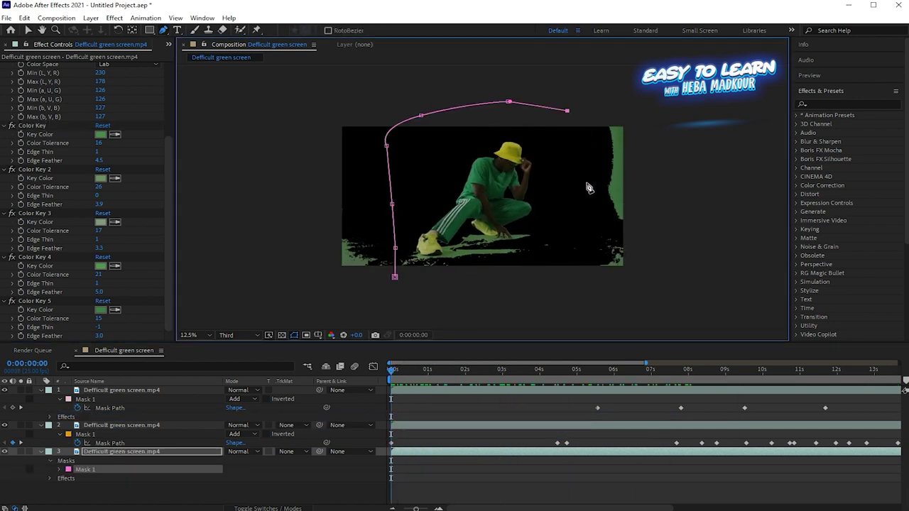
click(422, 391)
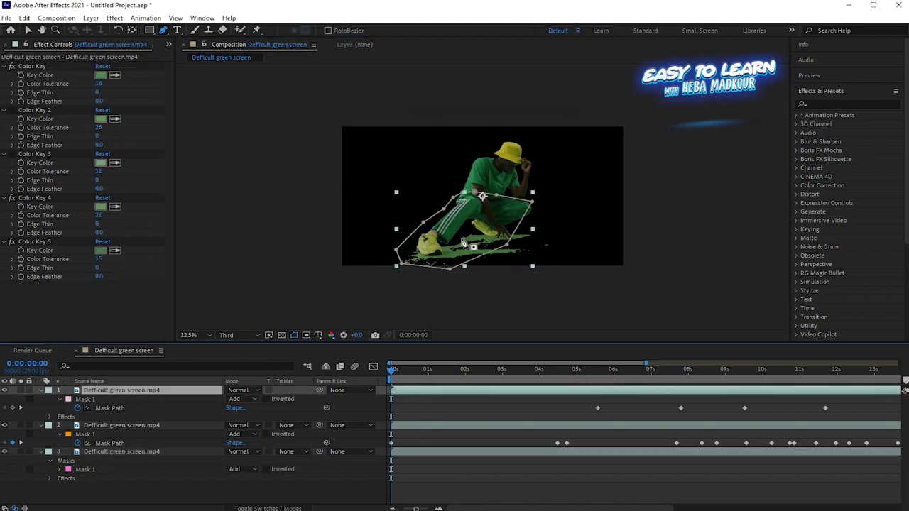
Duplicate Color Key 5 into Color Key 6 and eyedrop leftover floor green.
click(32, 242)
key(ctrl+d)
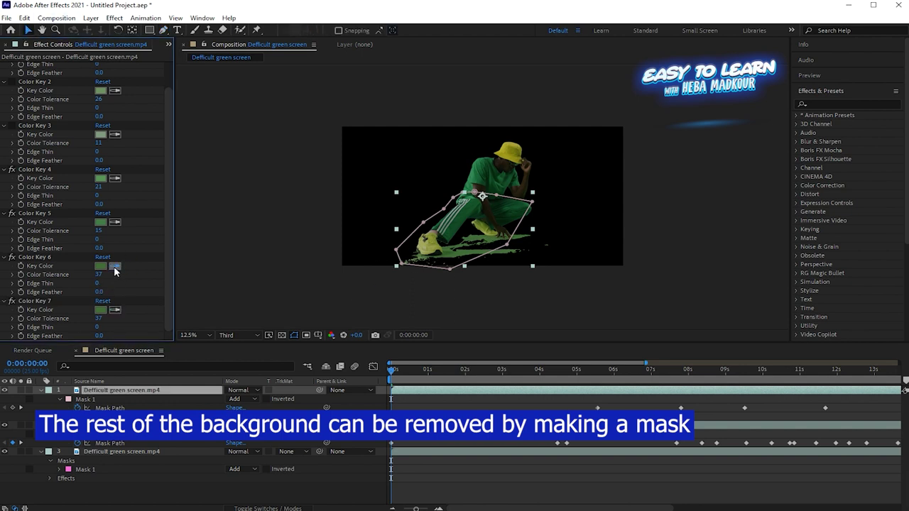
click(115, 270)
click(462, 254)
click(474, 241)
click(6, 391)
On layer 3, sample the green spill near the shoe for Color Key 6 and raise its tolerance.
click(121, 451)
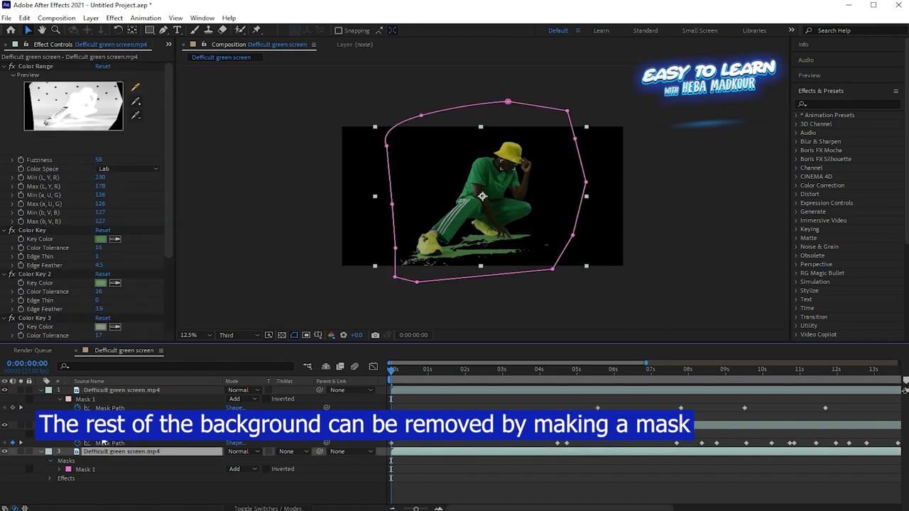
scroll(85, 213, down, 5)
click(115, 309)
click(475, 241)
drag(99, 318, 108, 317)
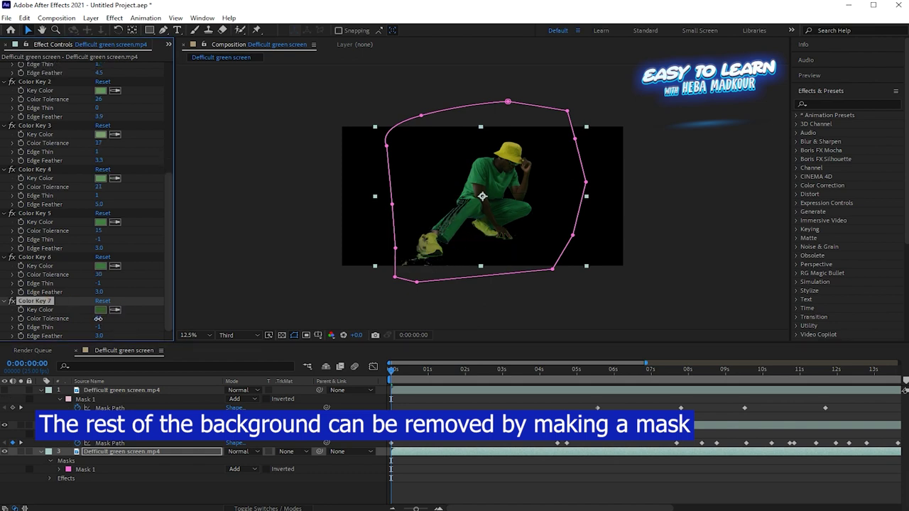
Compare the Color Key stacks on layers 1 and 3, ending on layer 1's effects.
click(103, 391)
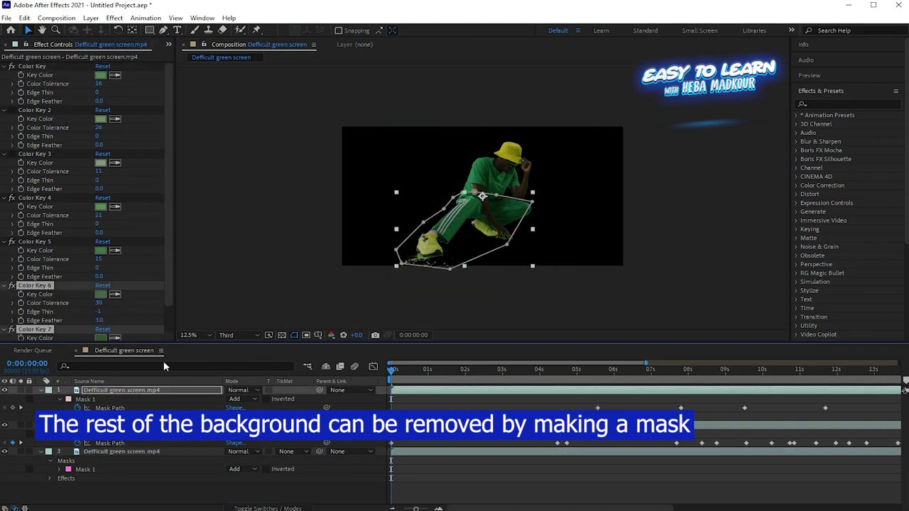
click(110, 452)
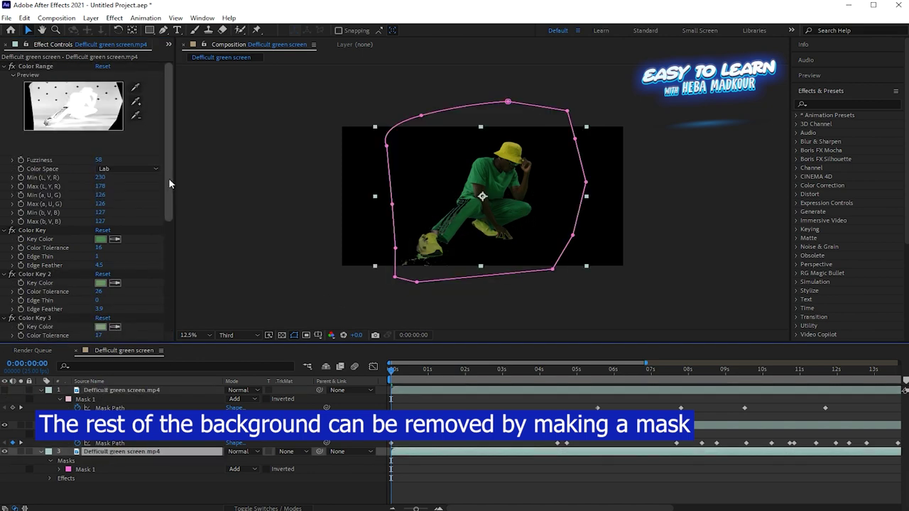
scroll(169, 184, down, 5)
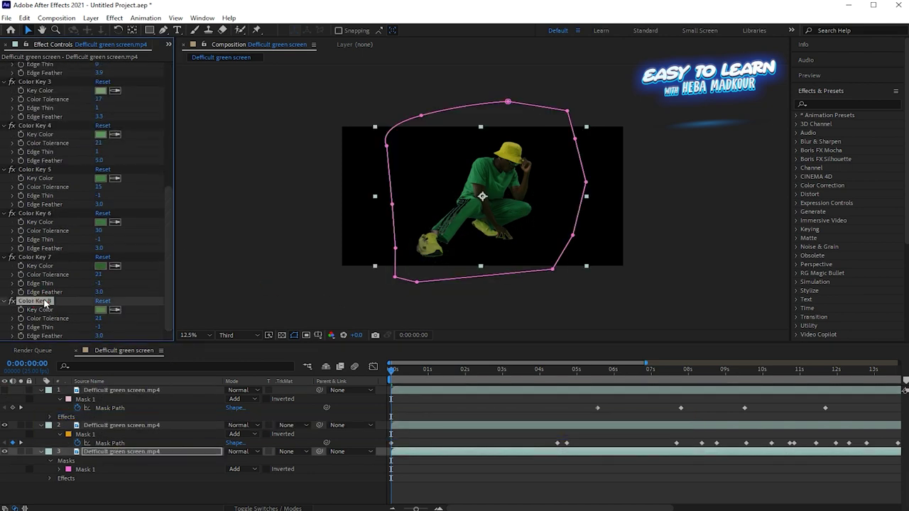
click(107, 392)
Check a later frame, then apply Keying > Key Cleaner to the masked dancer layer.
click(448, 369)
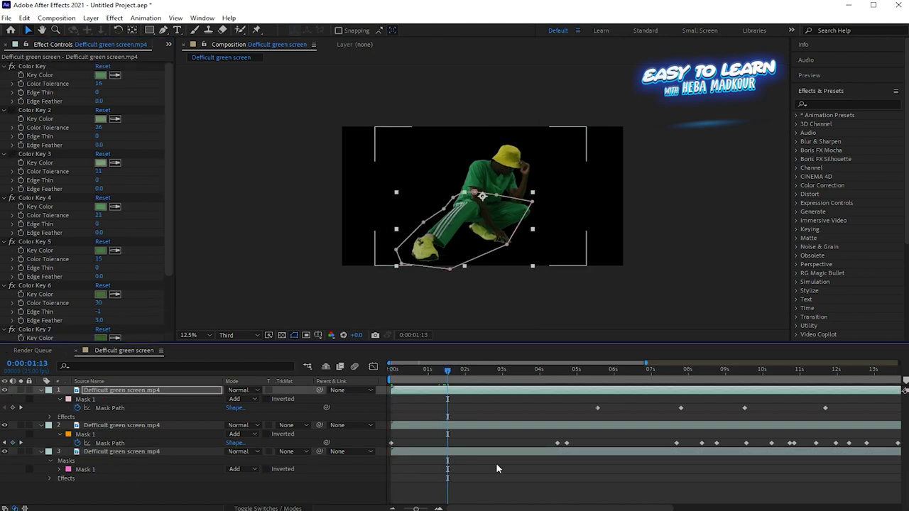
click(361, 492)
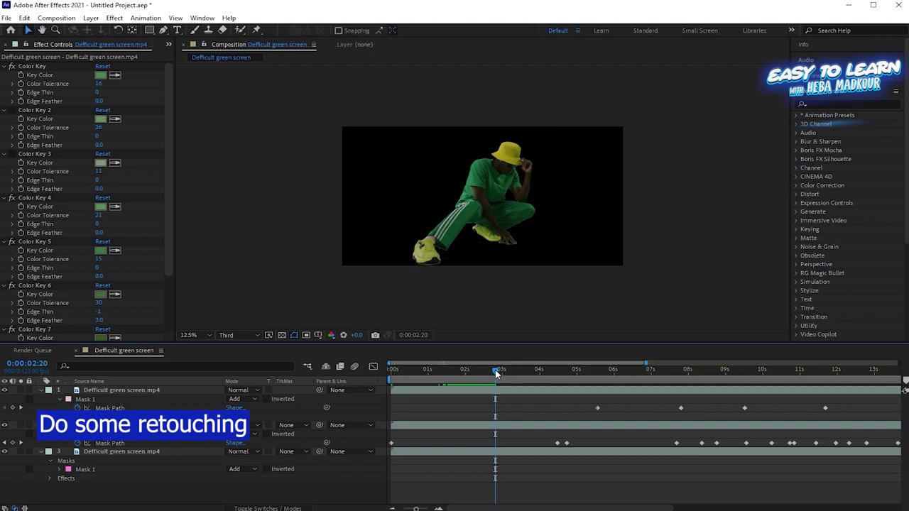
click(483, 398)
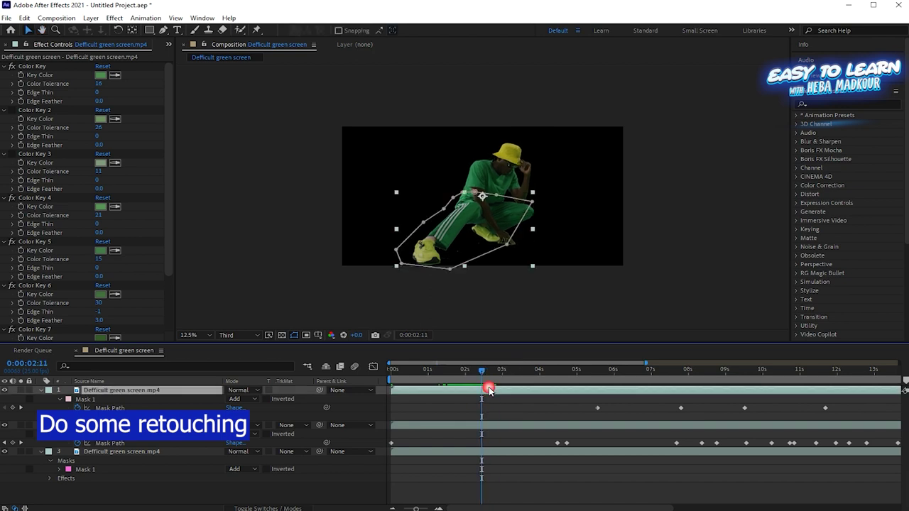
mouse_move(500, 371)
mouse_down()
mouse_move(519, 372)
mouse_move(493, 371)
mouse_up()
click(509, 451)
click(114, 18)
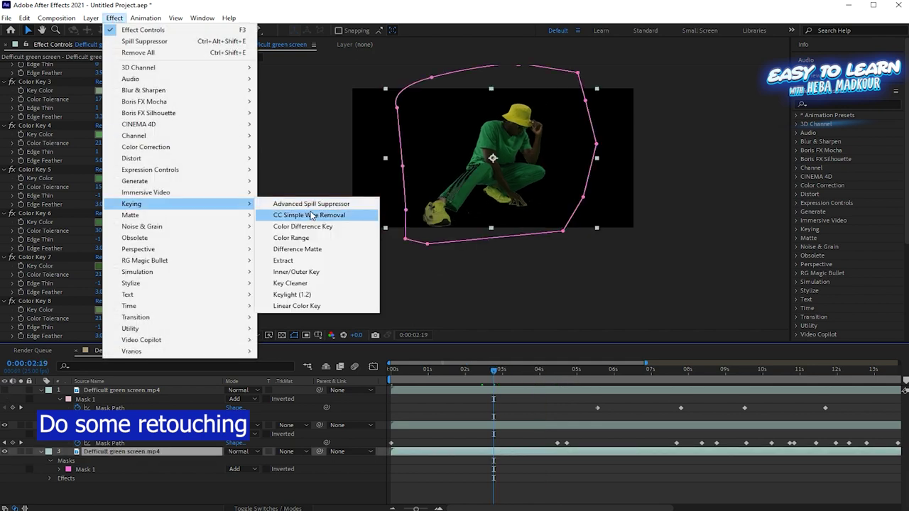
click(298, 211)
click(29, 392)
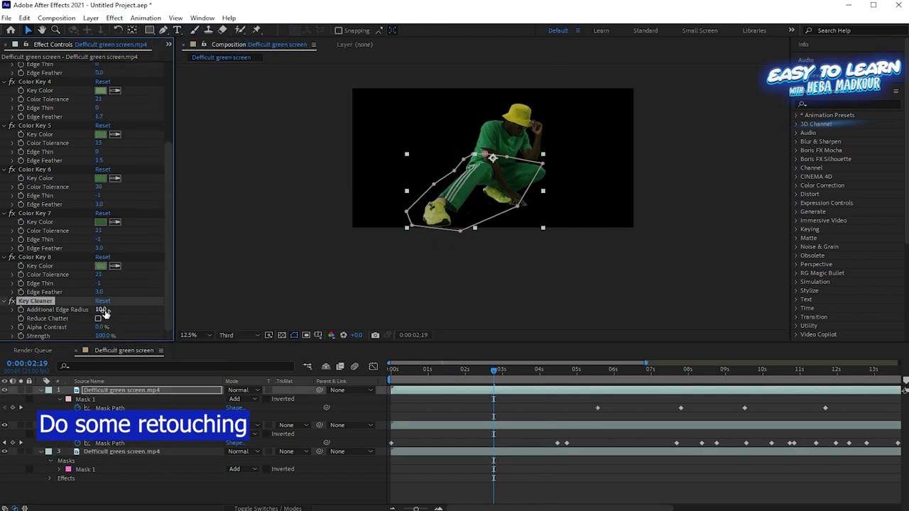
Switch the viewer to the Alpha channel and preview the matte, then jump to about 10 s.
click(282, 335)
click(331, 335)
click(348, 395)
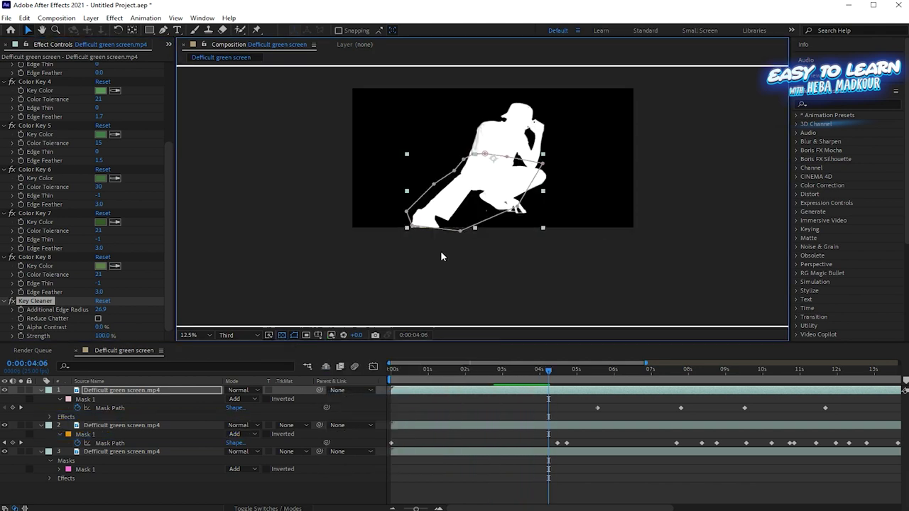
key(space)
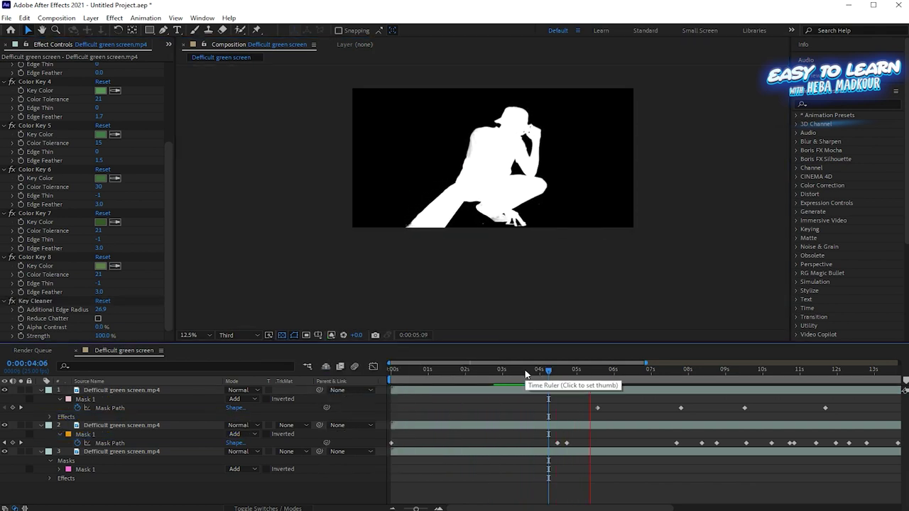
key(space)
key(Home)
key(space)
drag(427, 370, 818, 371)
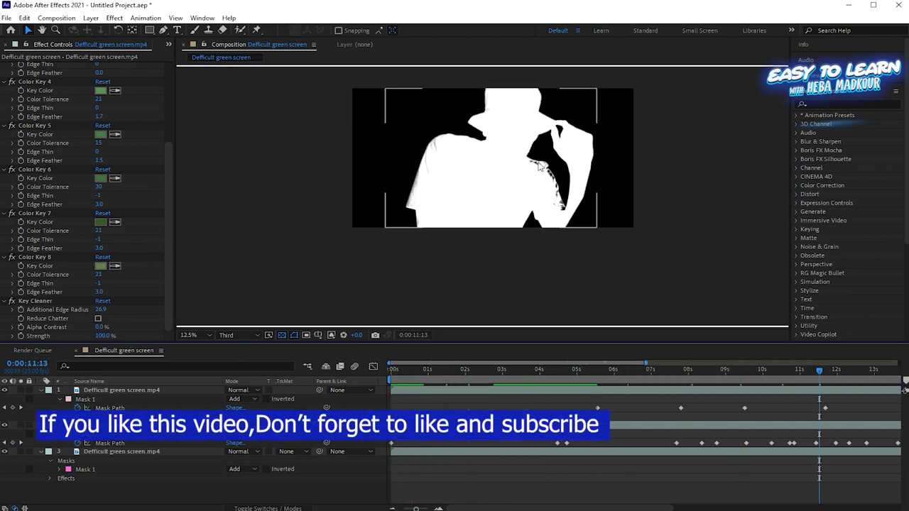
Back in the colour view, pull the garbage mask's lower-right corner outward.
key(alt+4)
click(508, 229)
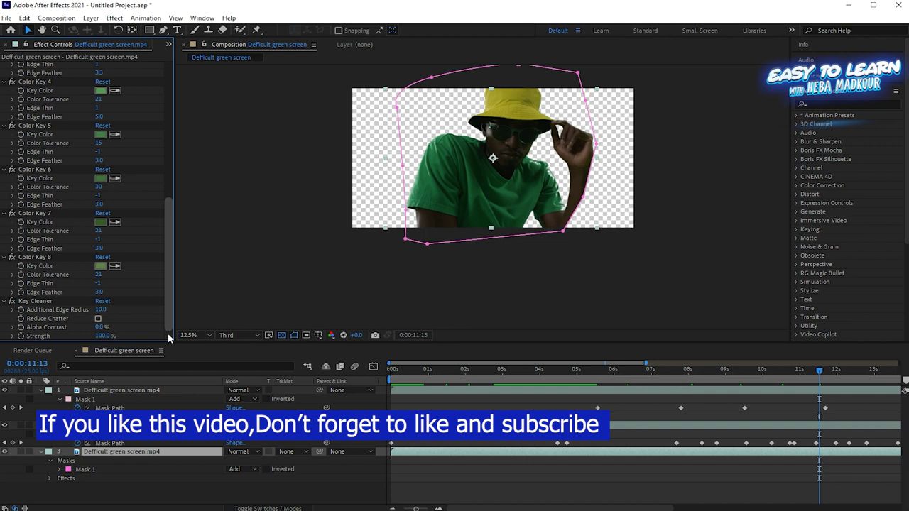
drag(576, 238, 596, 264)
click(8, 213)
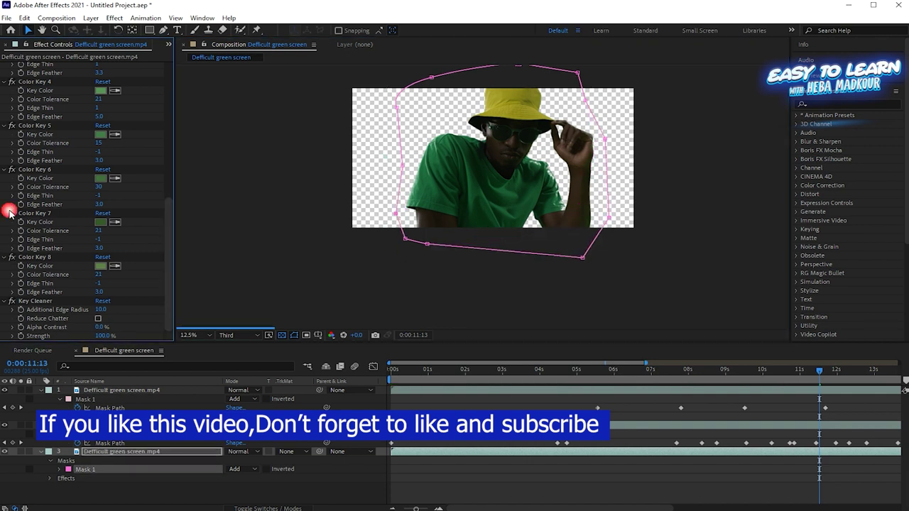
Retune Color Keys 6–8 tolerances against the alpha matte, raising Color Key 7 to 25.
click(89, 182)
click(331, 335)
click(355, 400)
mouse_move(832, 369)
mouse_down()
mouse_move(849, 371)
mouse_move(594, 370)
mouse_move(577, 381)
mouse_move(543, 371)
mouse_up()
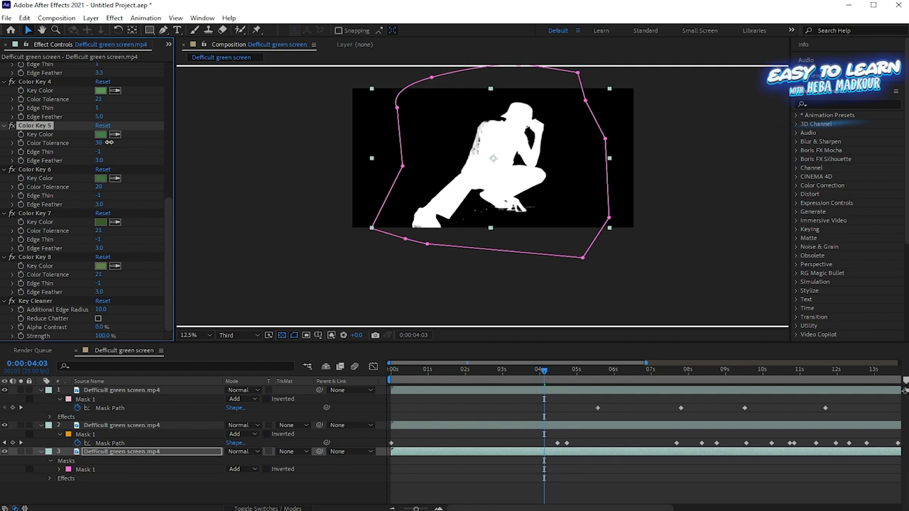
drag(99, 231, 102, 231)
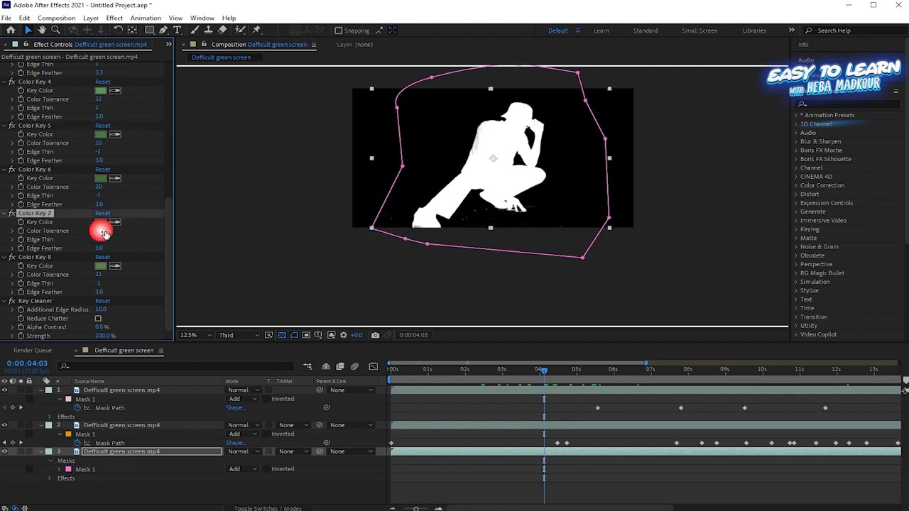
drag(99, 274, 111, 274)
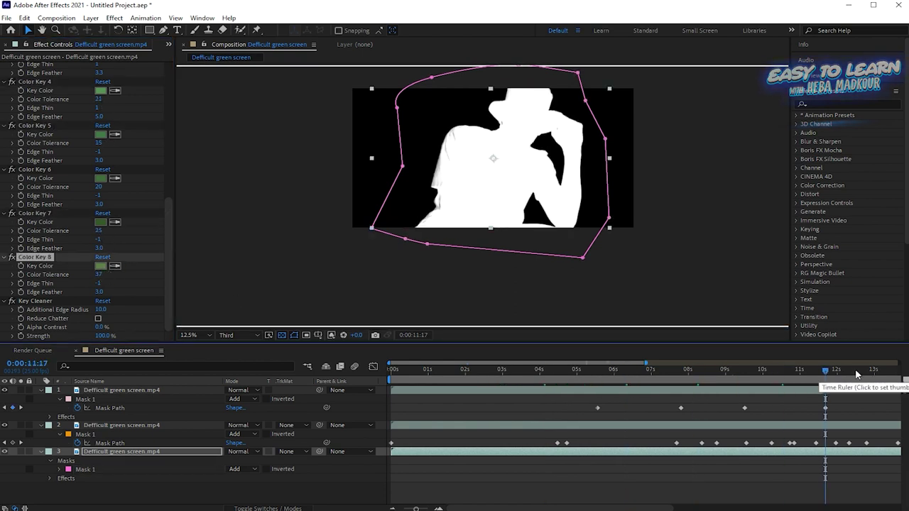